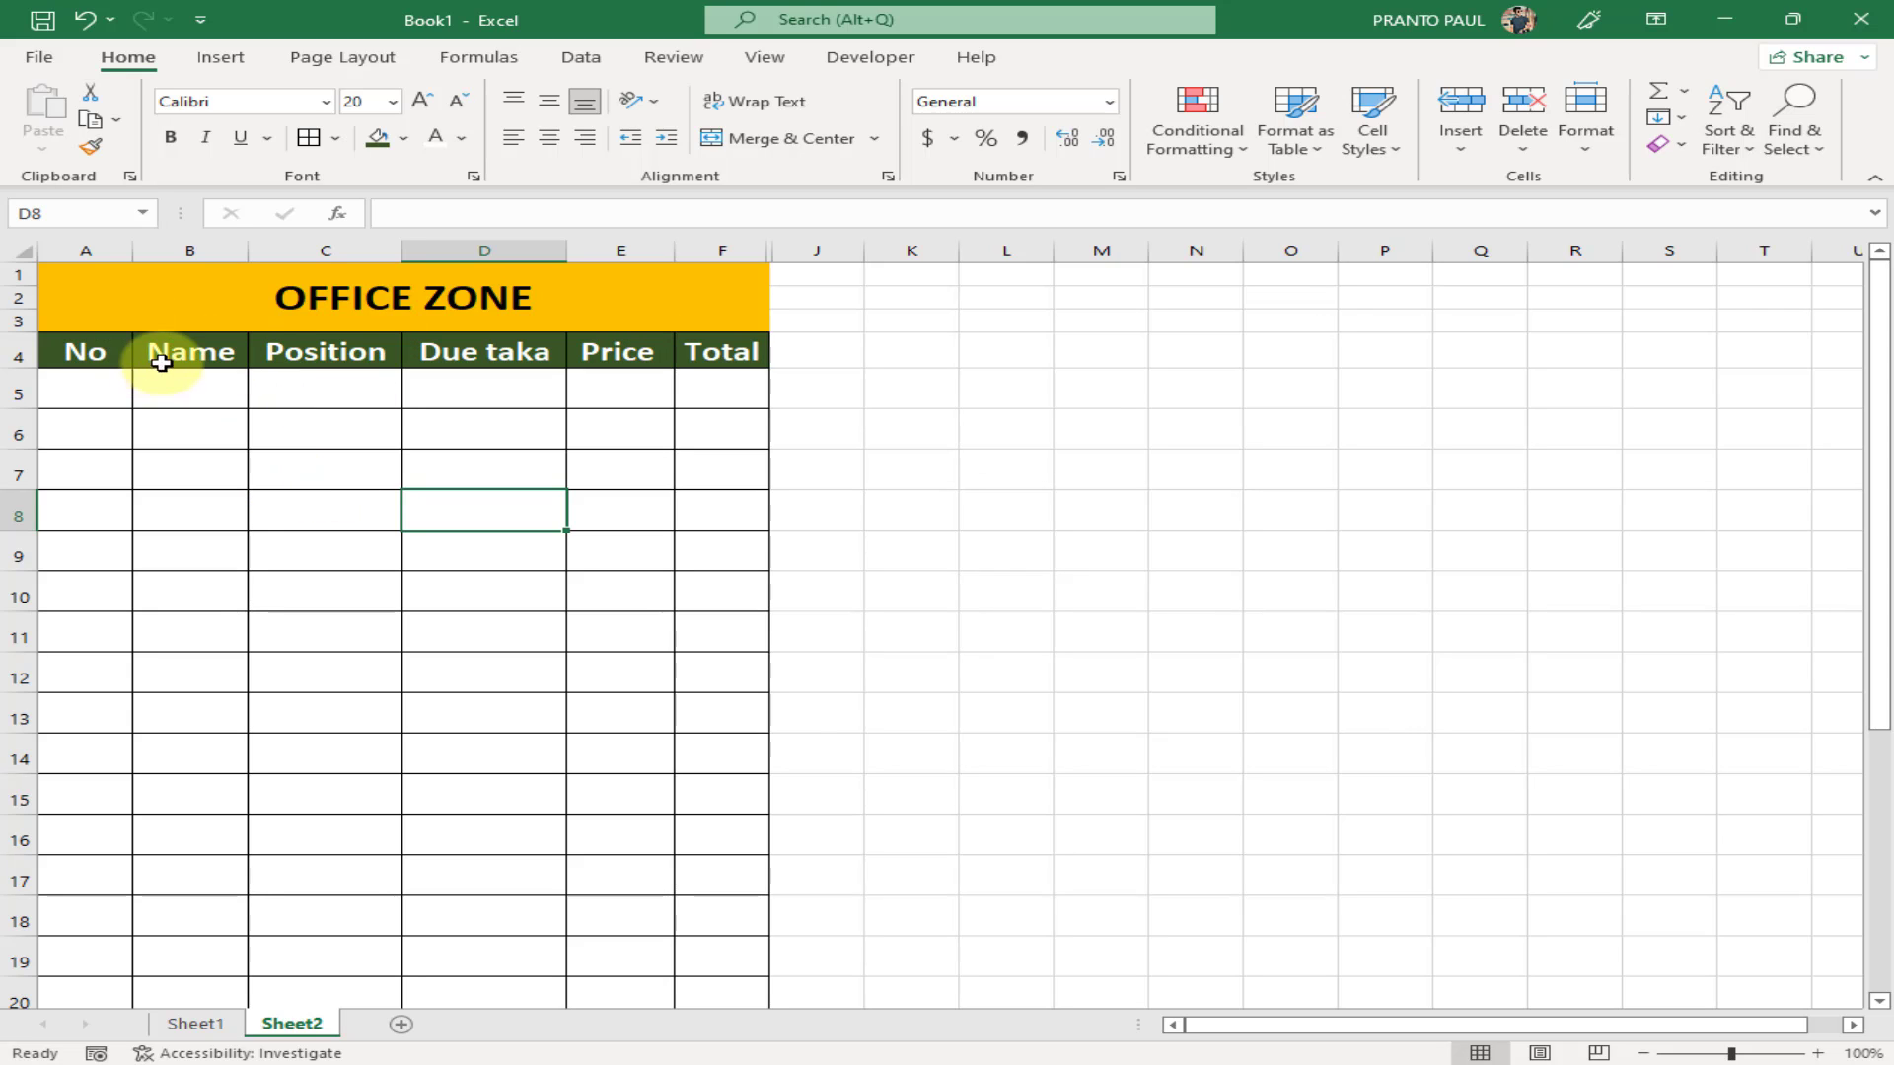
pyautogui.moveTo(68, 283); pyautogui.dragTo(562, 996)
pyautogui.scroll(1, 580, 746)
pyautogui.click(580, 746)
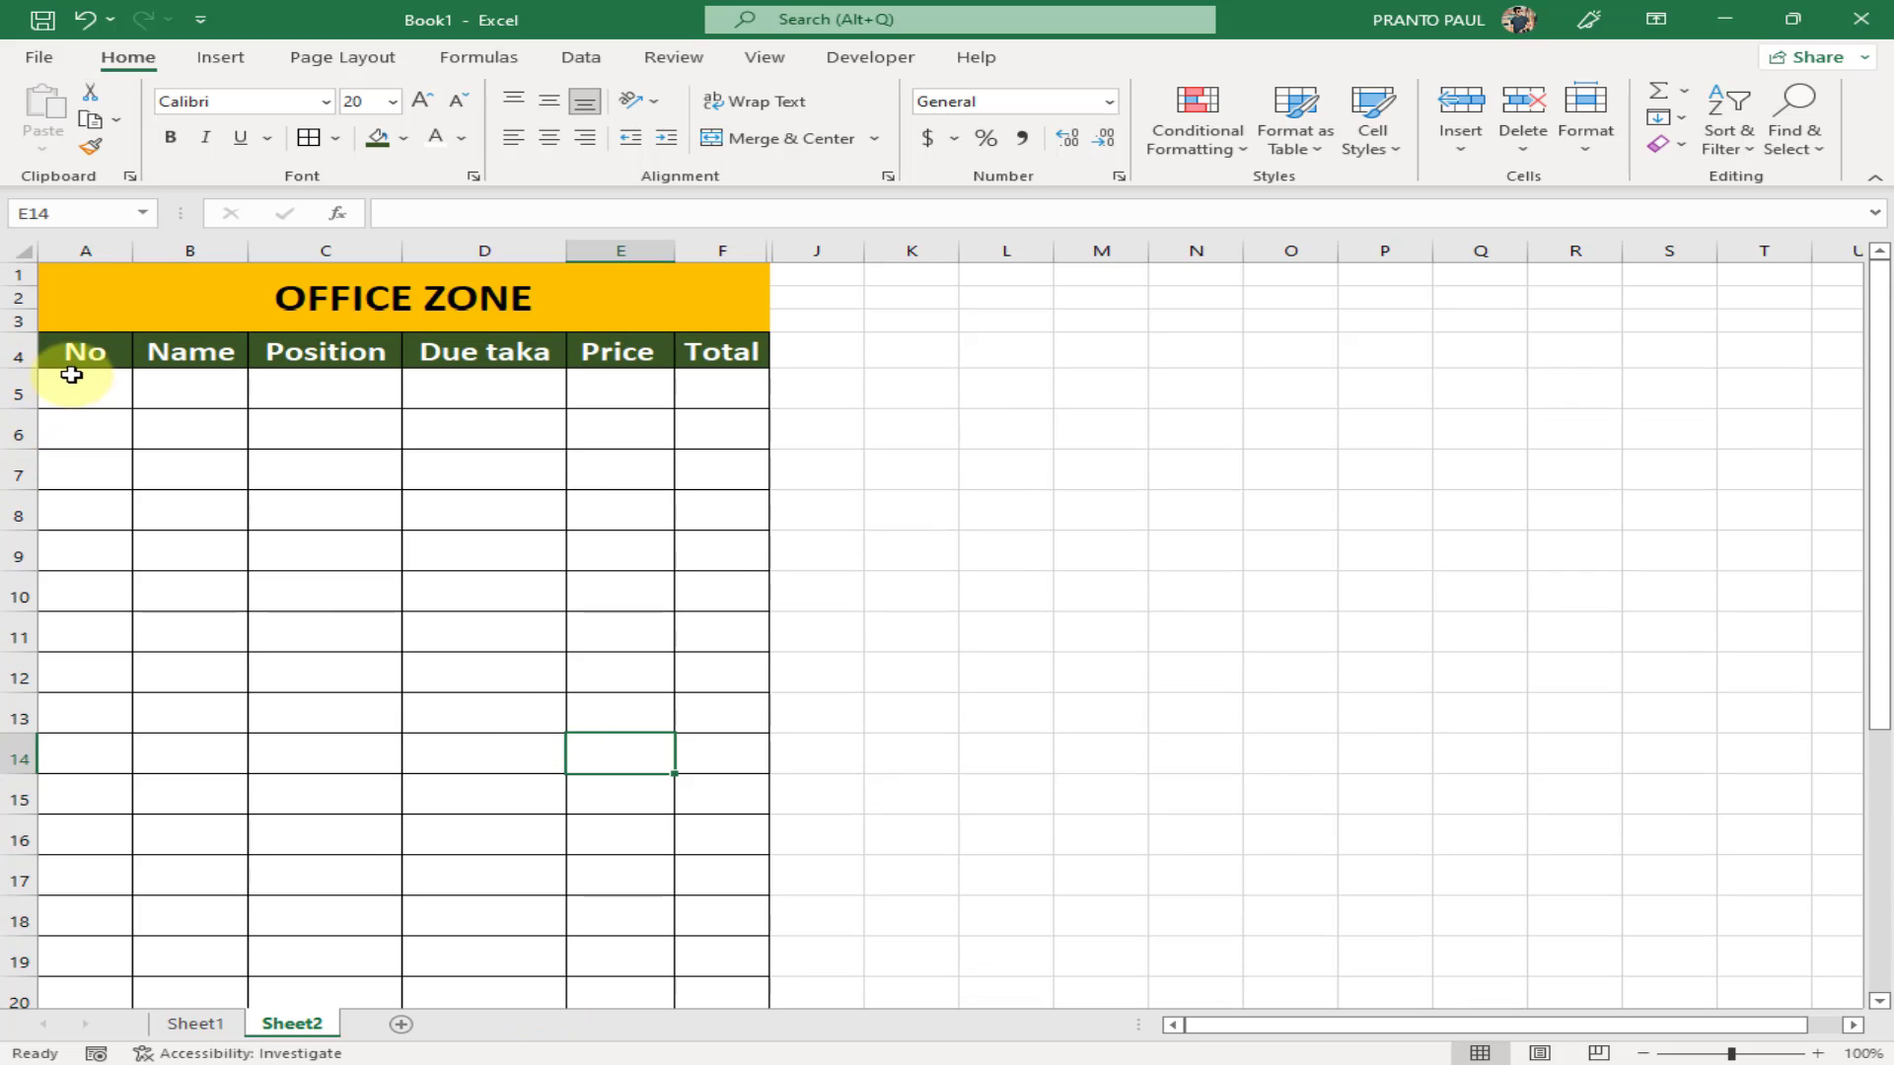
pyautogui.click(94, 355)
pyautogui.click(197, 352)
pyautogui.click(316, 352)
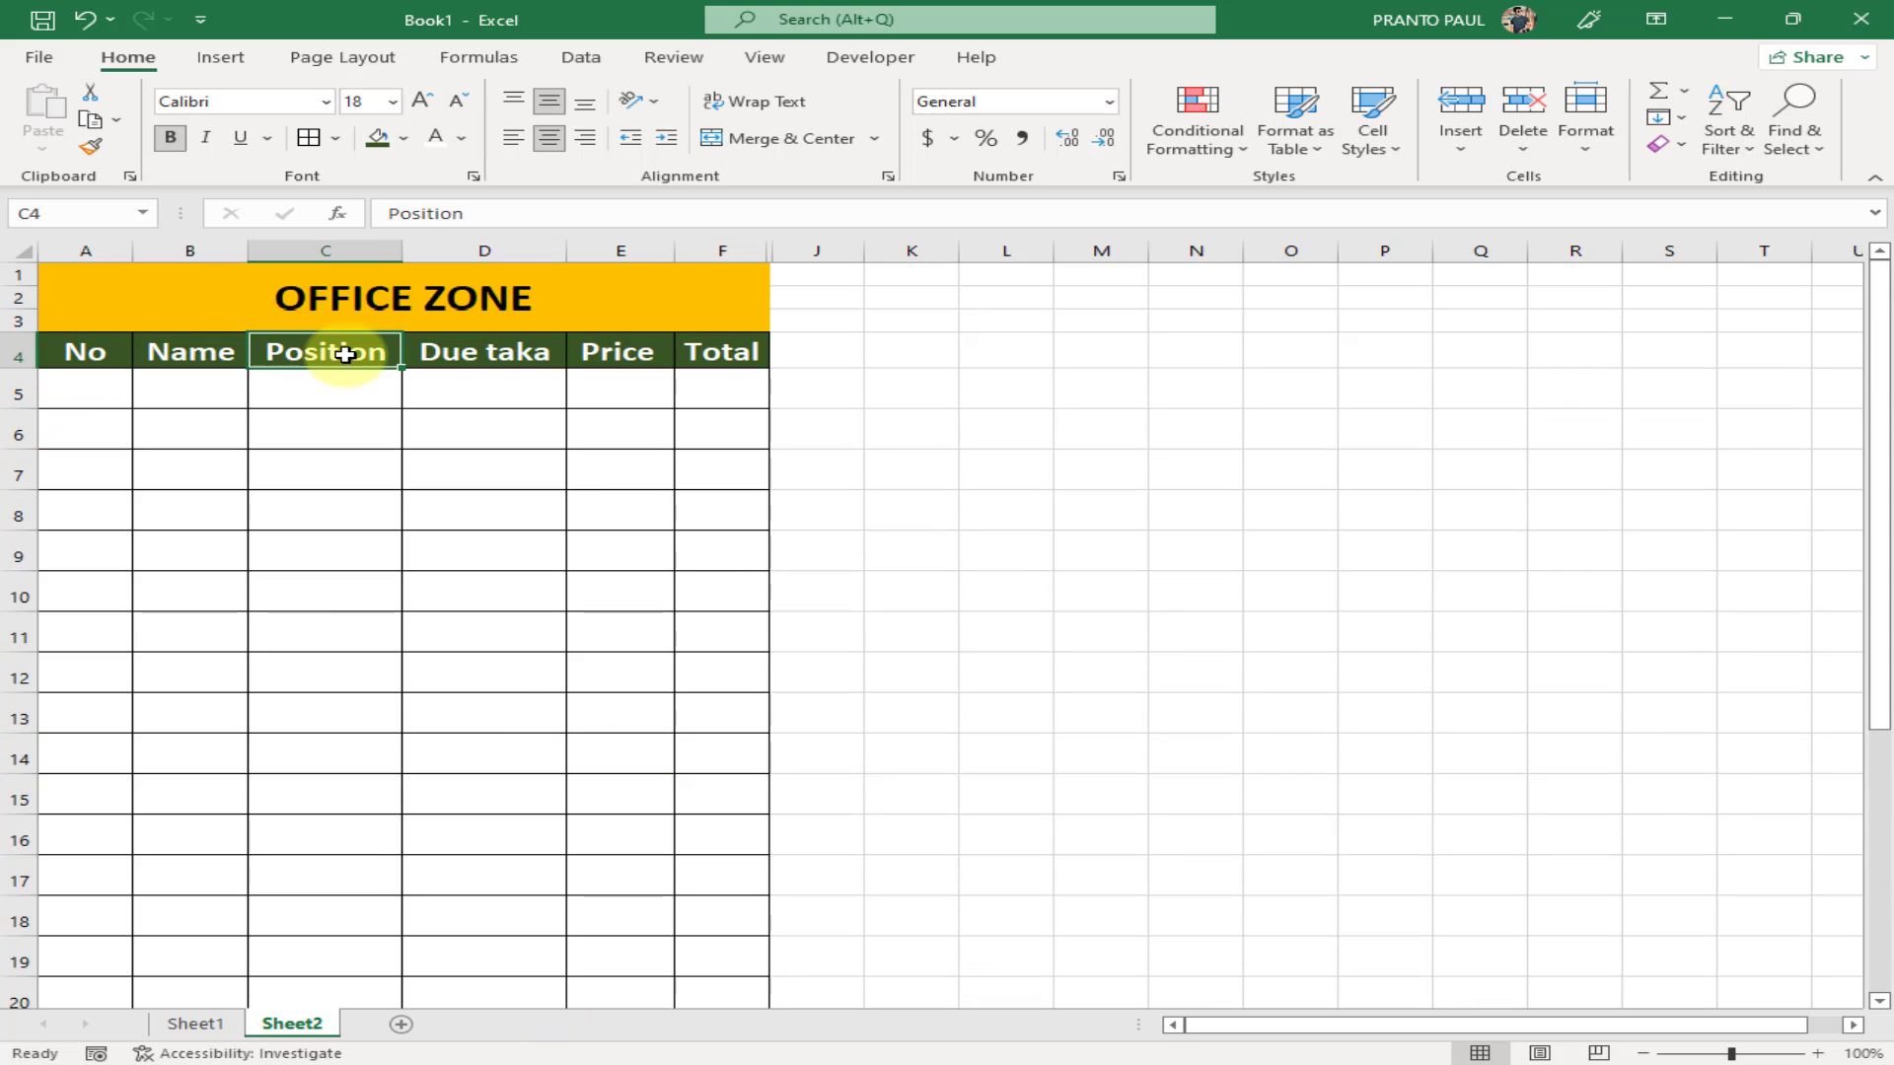
pyautogui.click(487, 352)
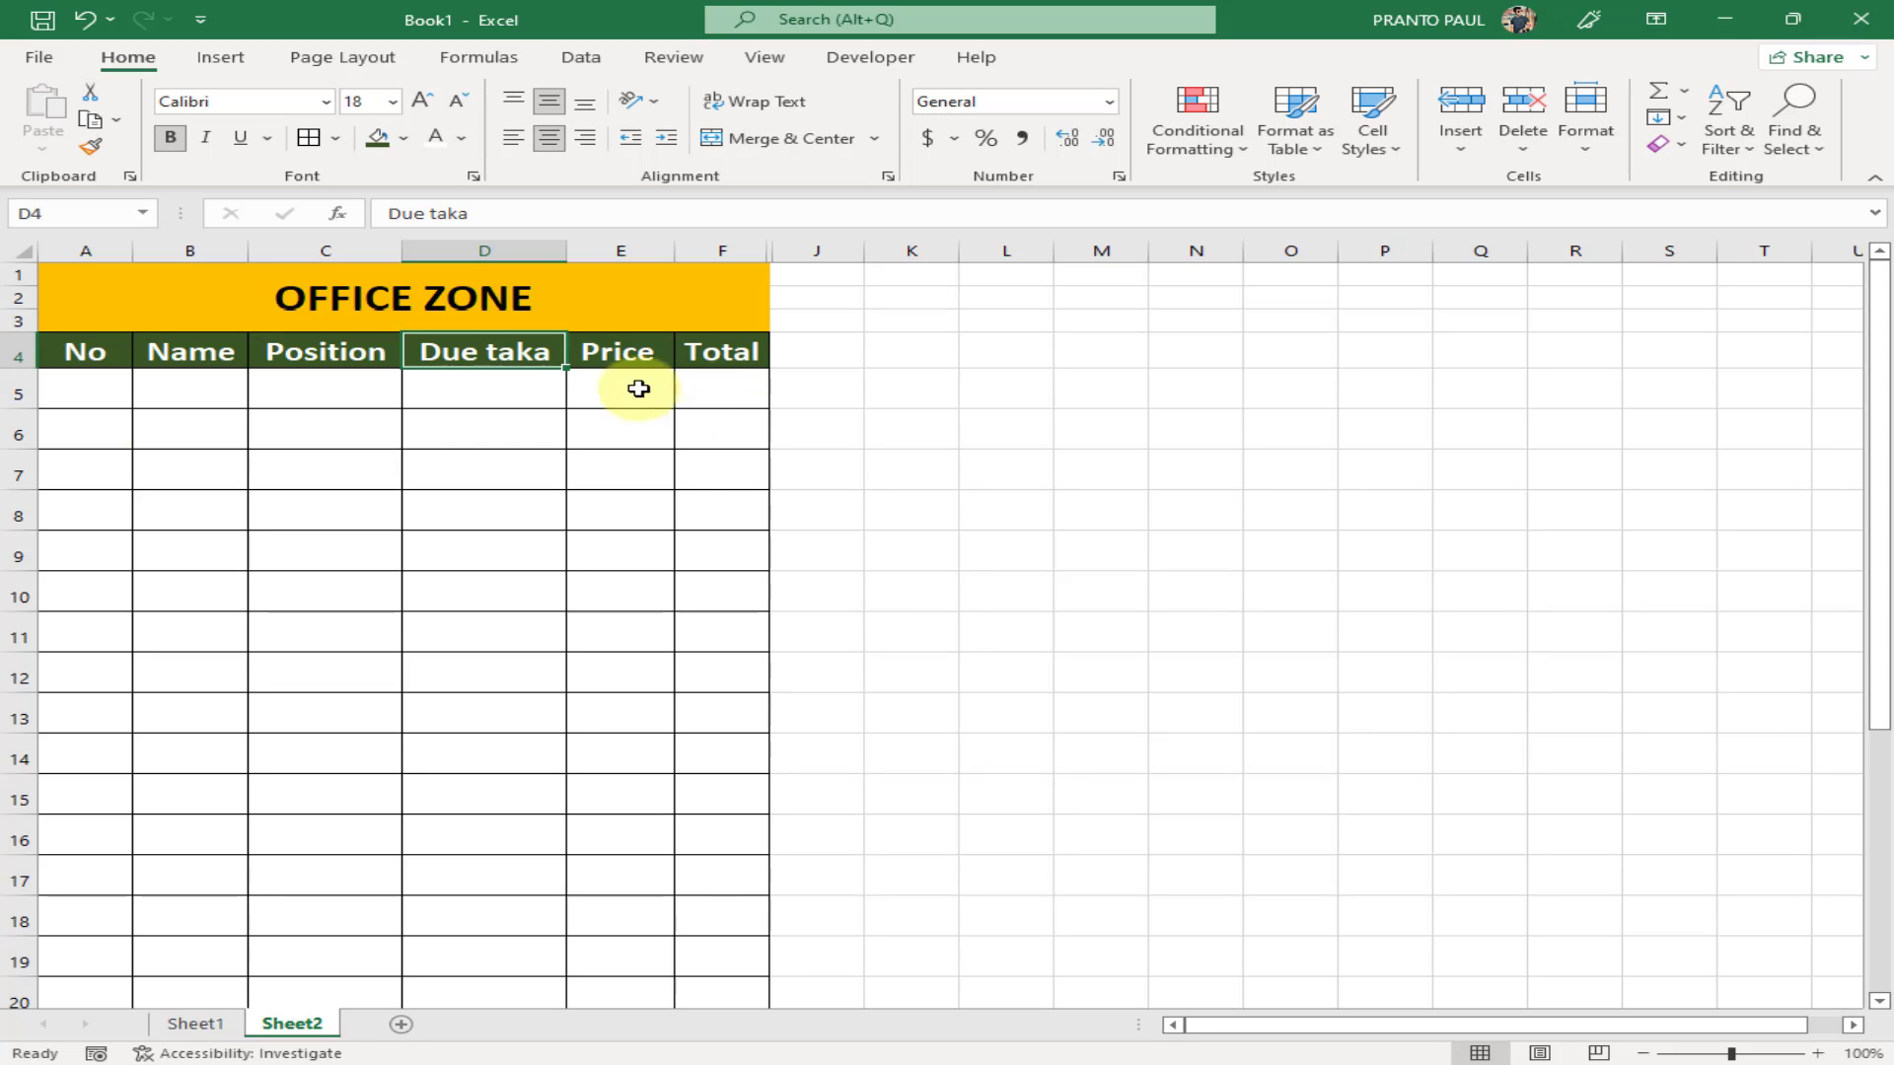
# Enter trial data in row 5: 1 under No, gfdg under Name and dfg under Position
pyautogui.click(79, 397)
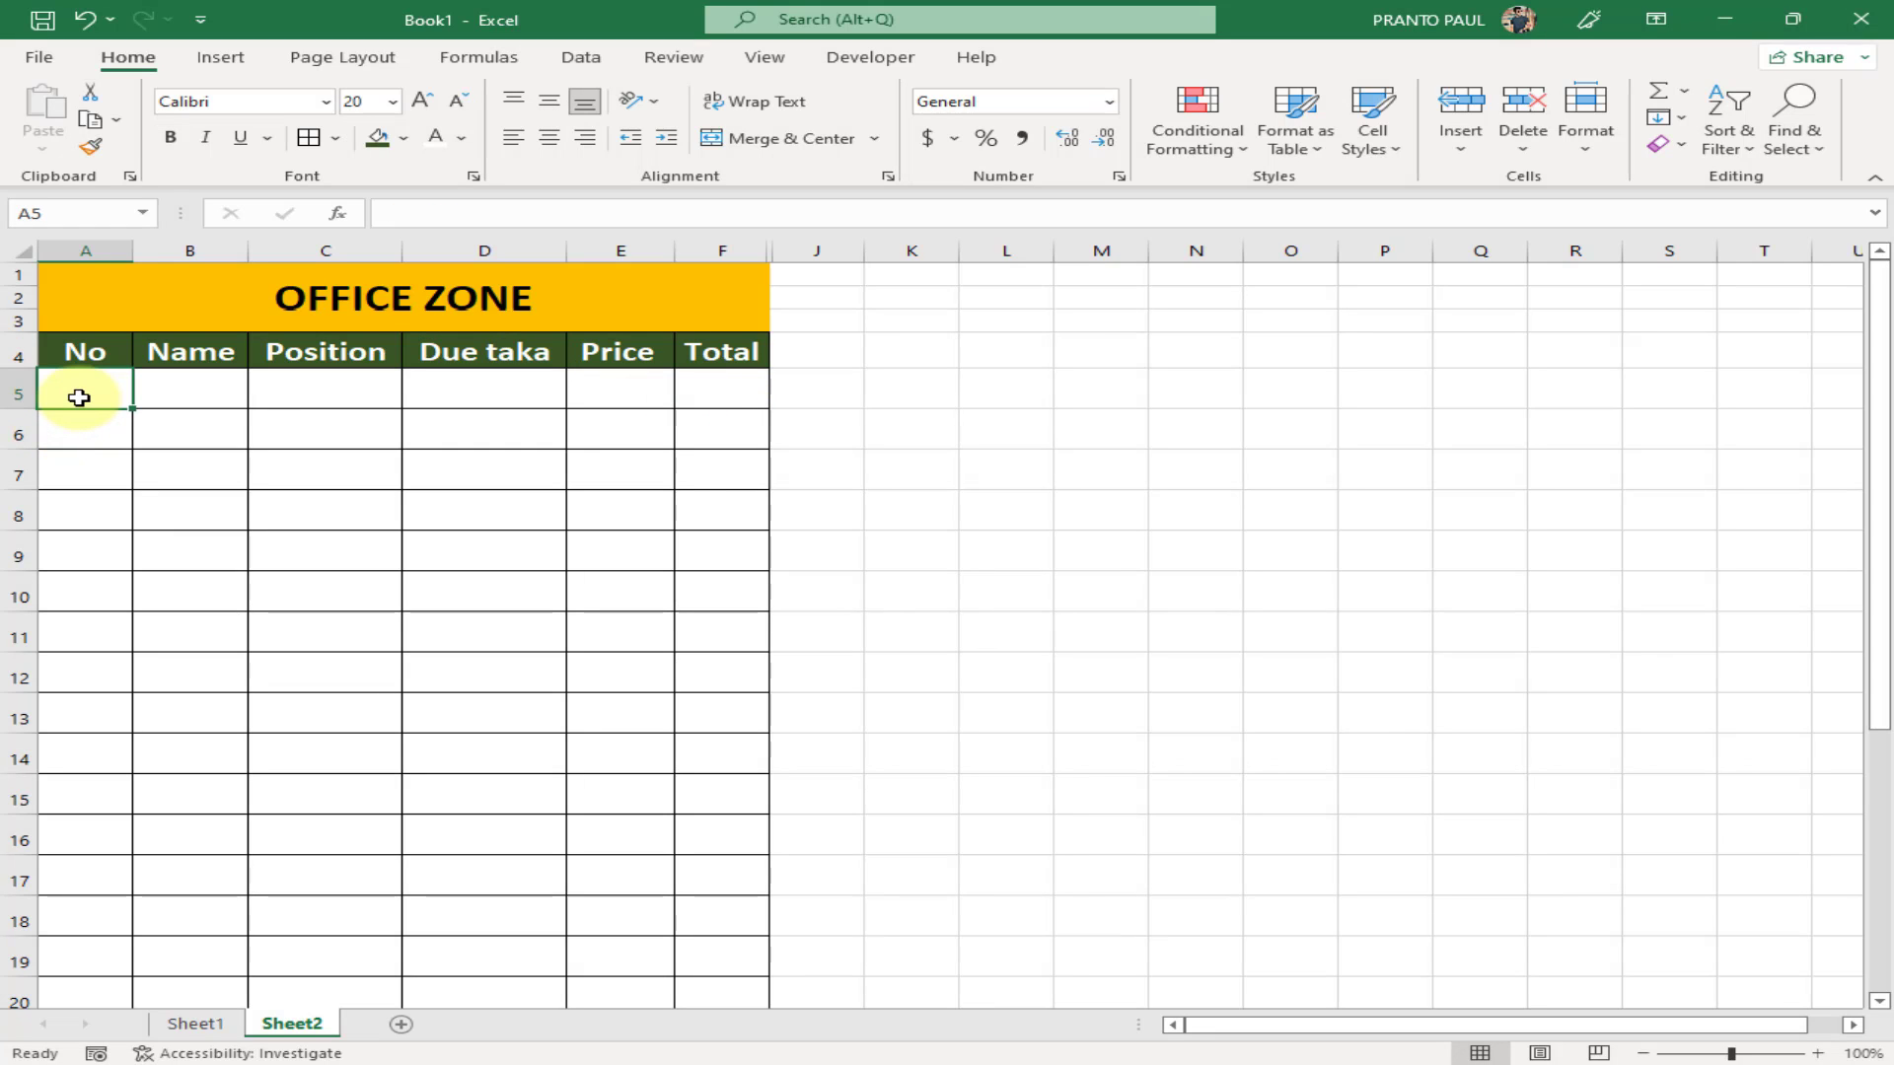
pyautogui.write('1')
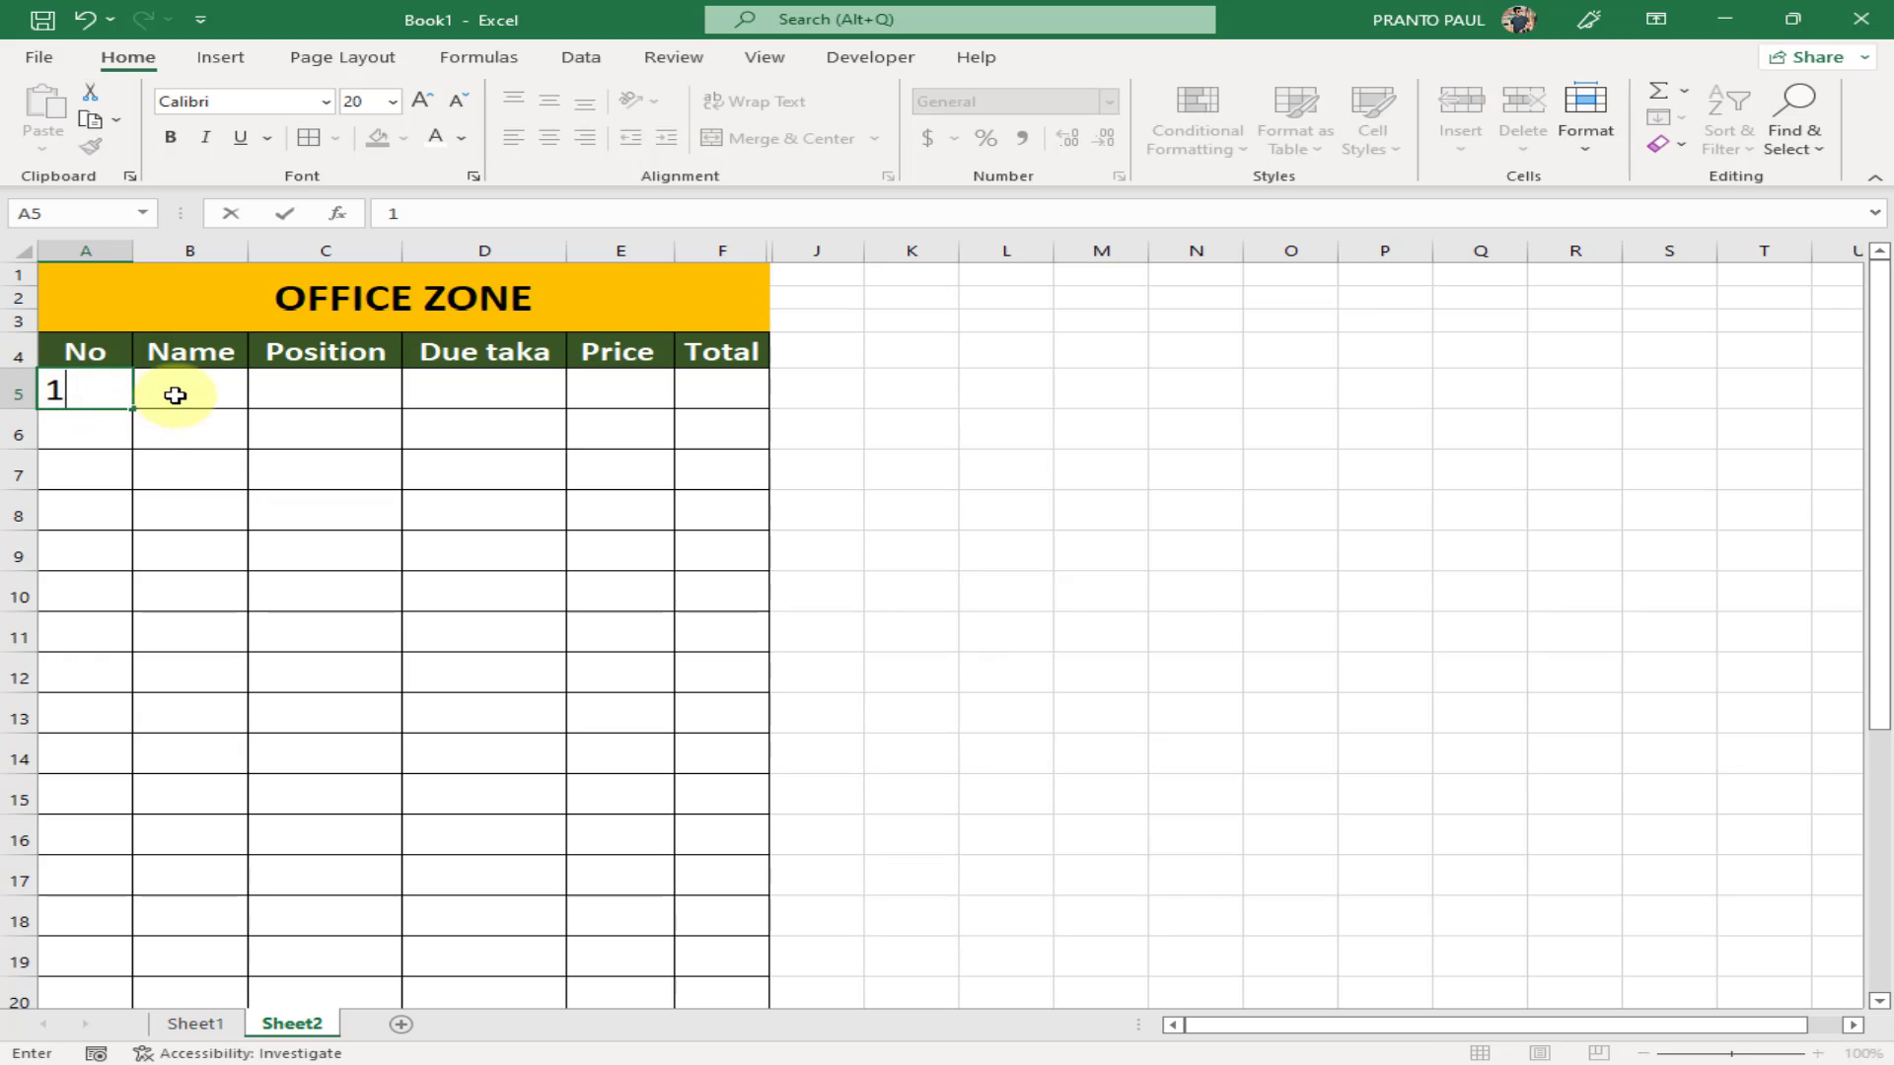
pyautogui.click(177, 391)
pyautogui.write('gfdg')
pyautogui.click(323, 393)
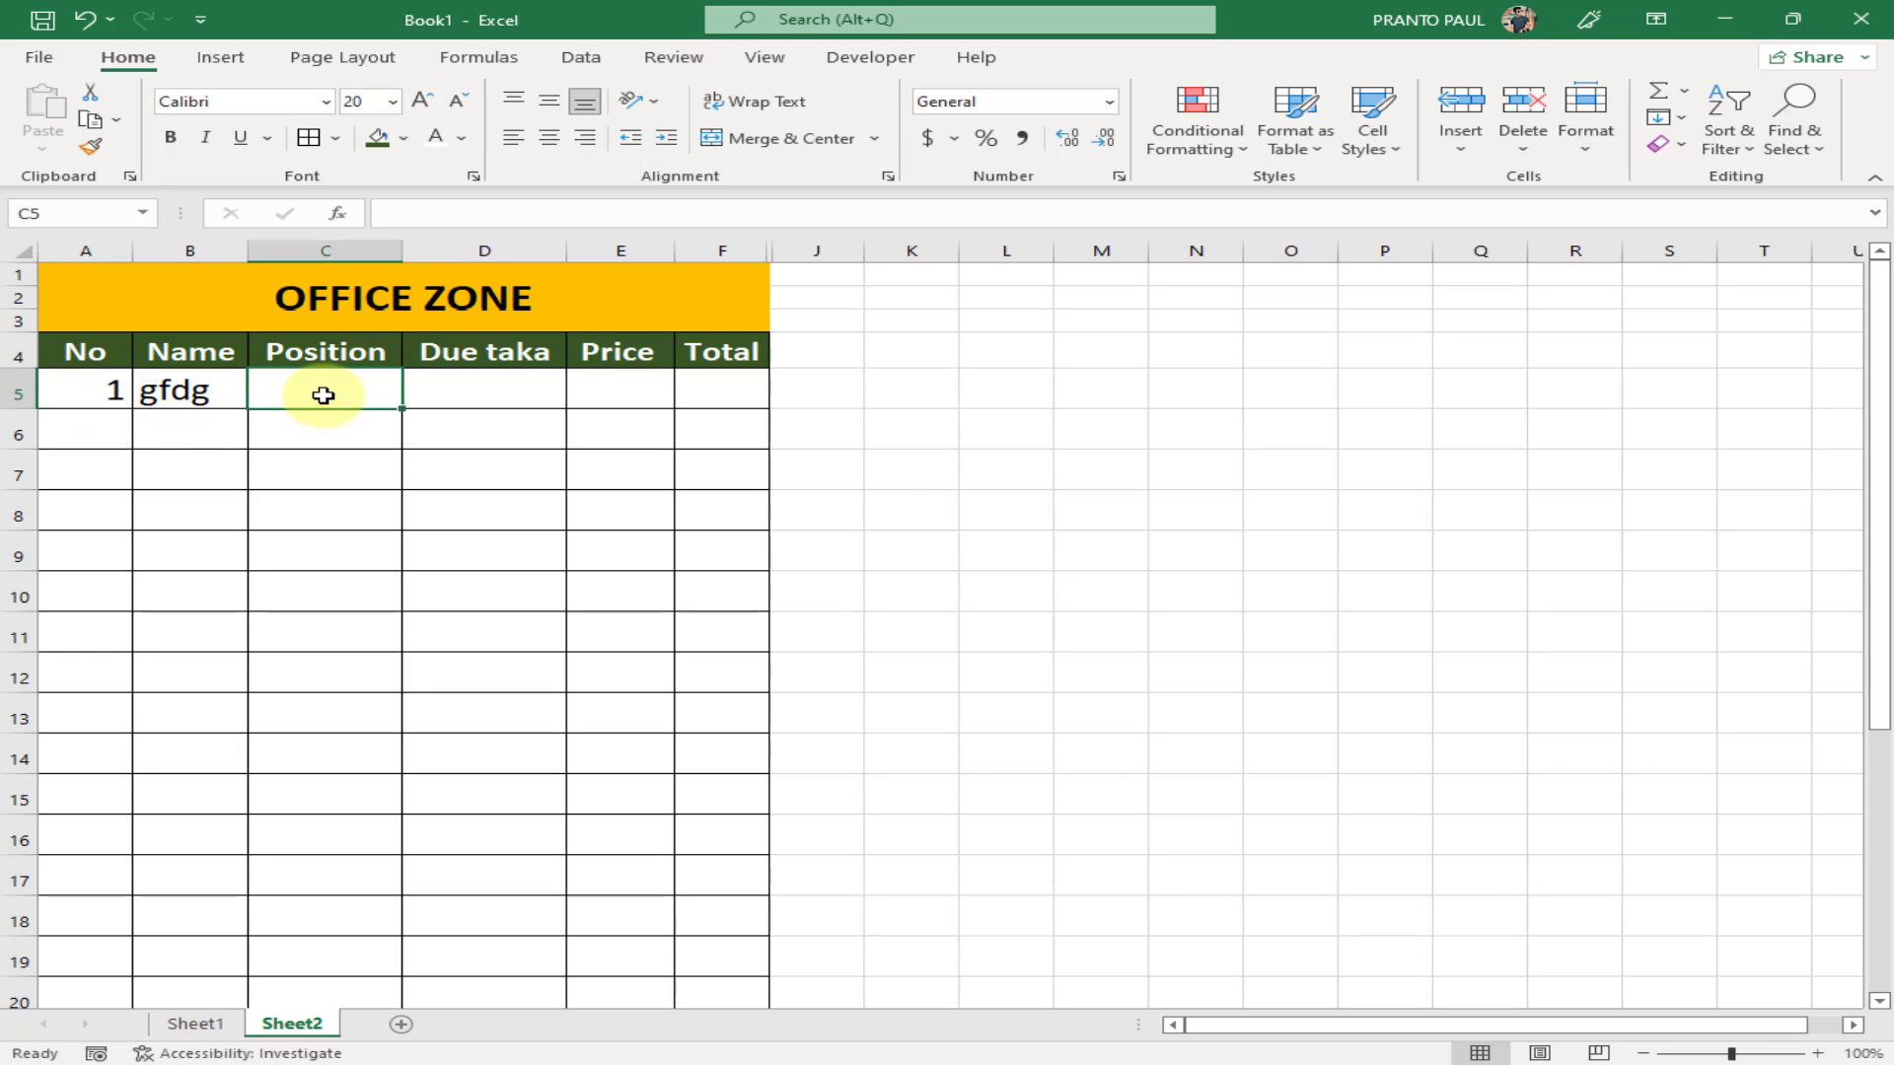
pyautogui.write('dfg')
# Clear the trial entries from the No, Name and Position cells of row 5
pyautogui.press('BackSpace')
pyautogui.press('BackSpace')
pyautogui.press('BackSpace')
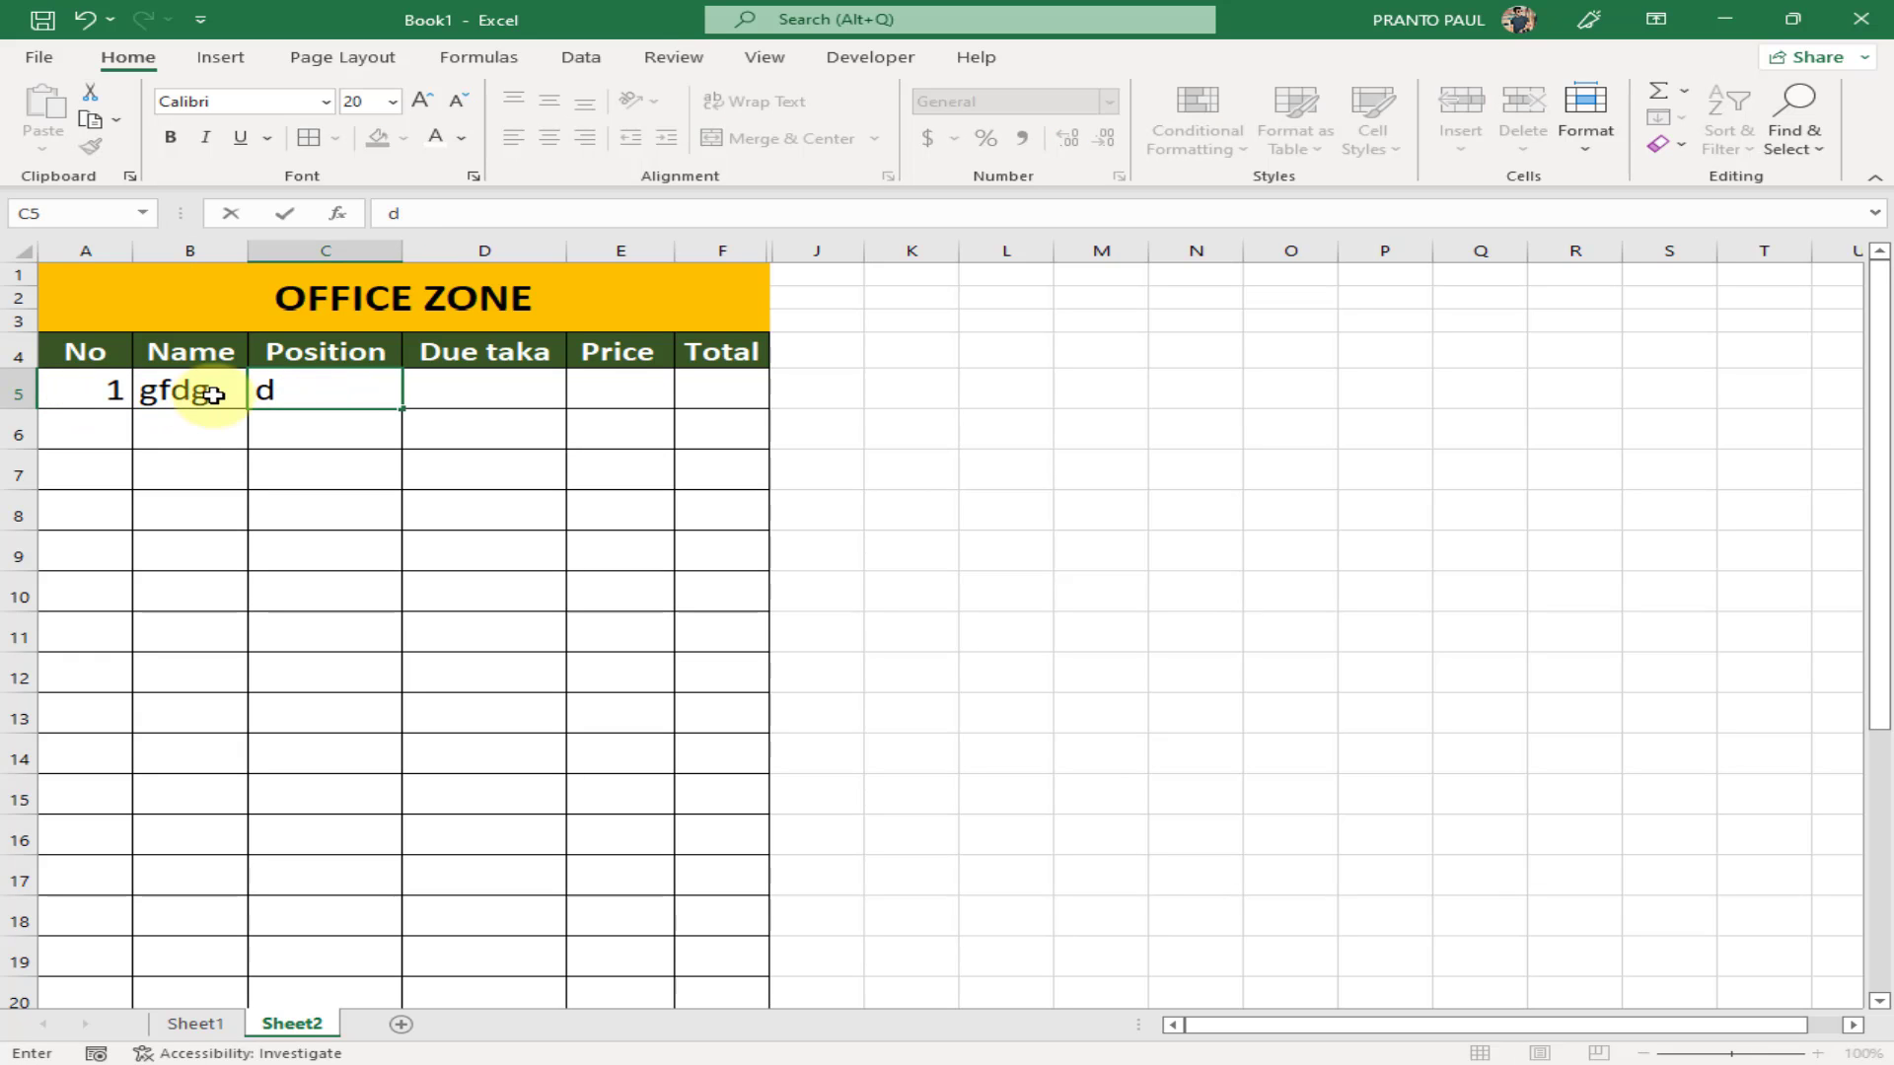
pyautogui.click(193, 391)
pyautogui.press('BackSpace')
pyautogui.click(104, 400)
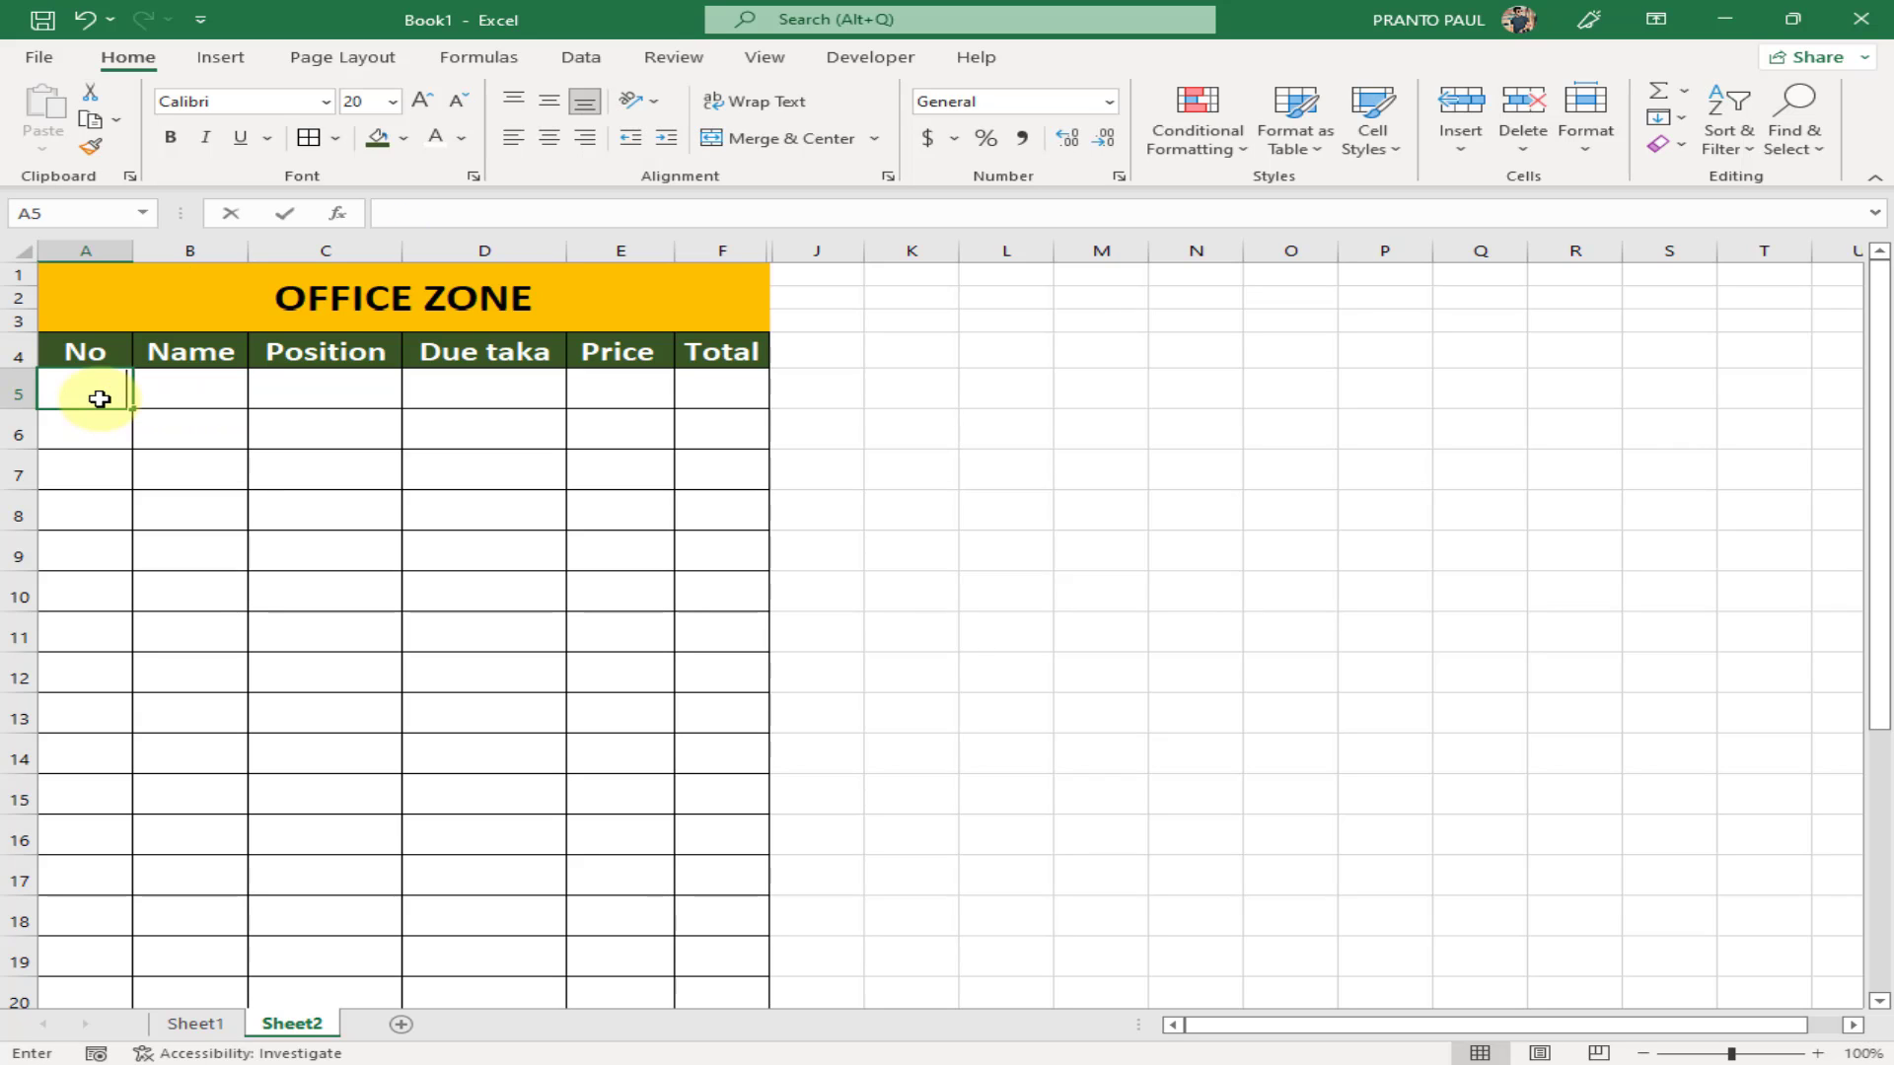
pyautogui.press('BackSpace')
pyautogui.click(360, 541)
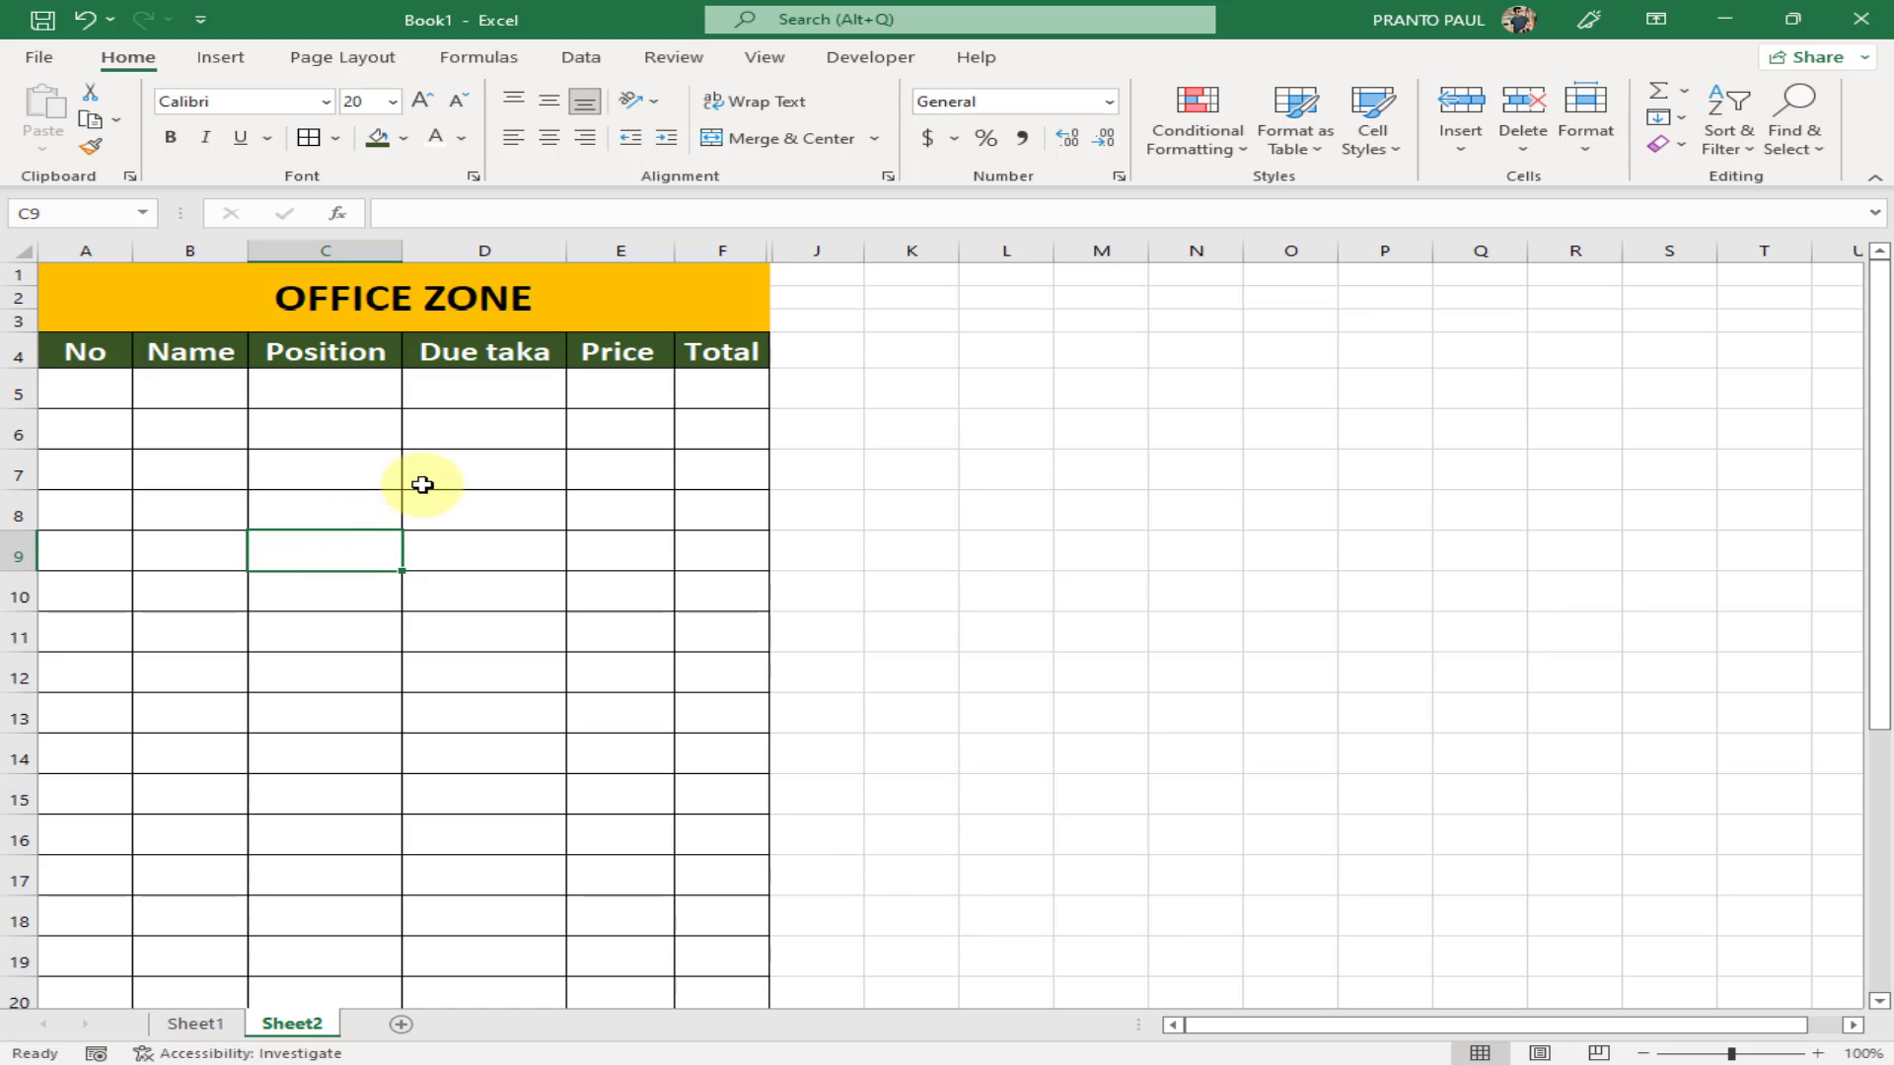
# Add a new custom group to the Data tab in the ribbon customization options
pyautogui.click(39, 57)
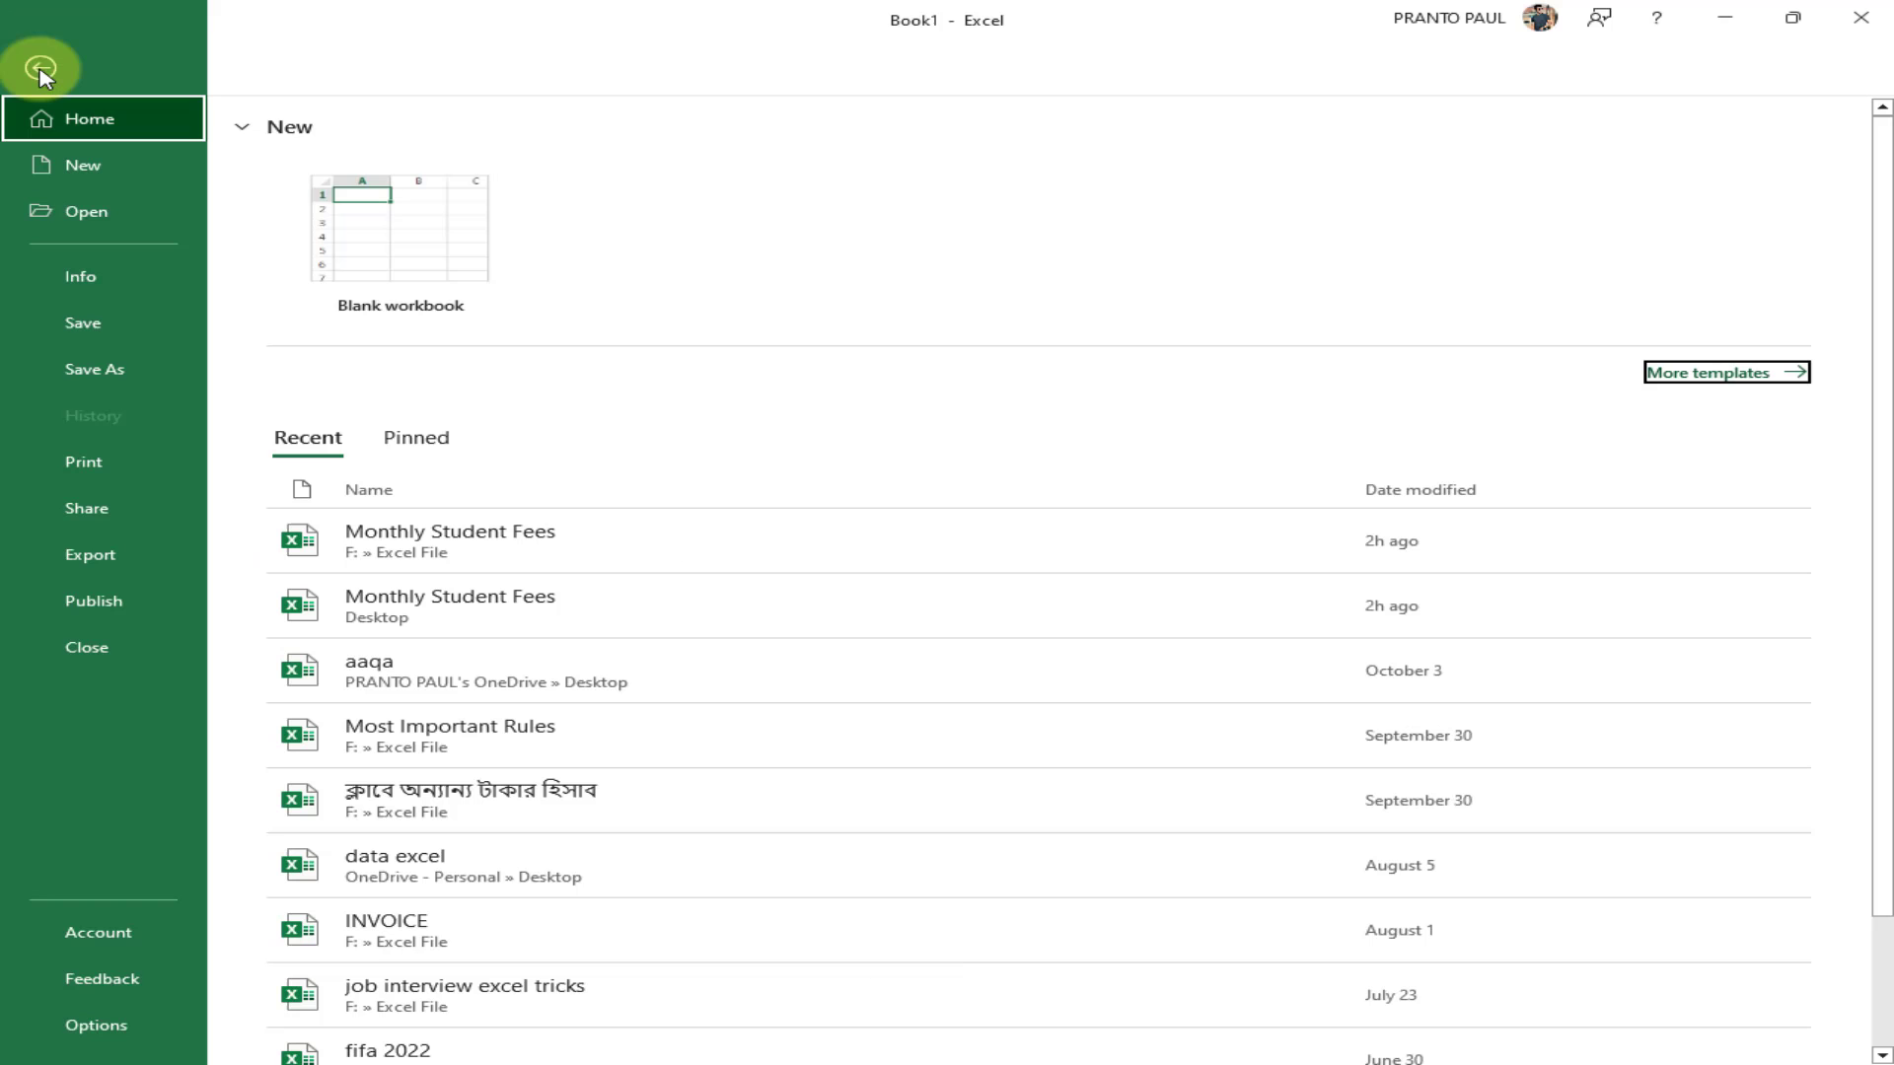
pyautogui.click(147, 1040)
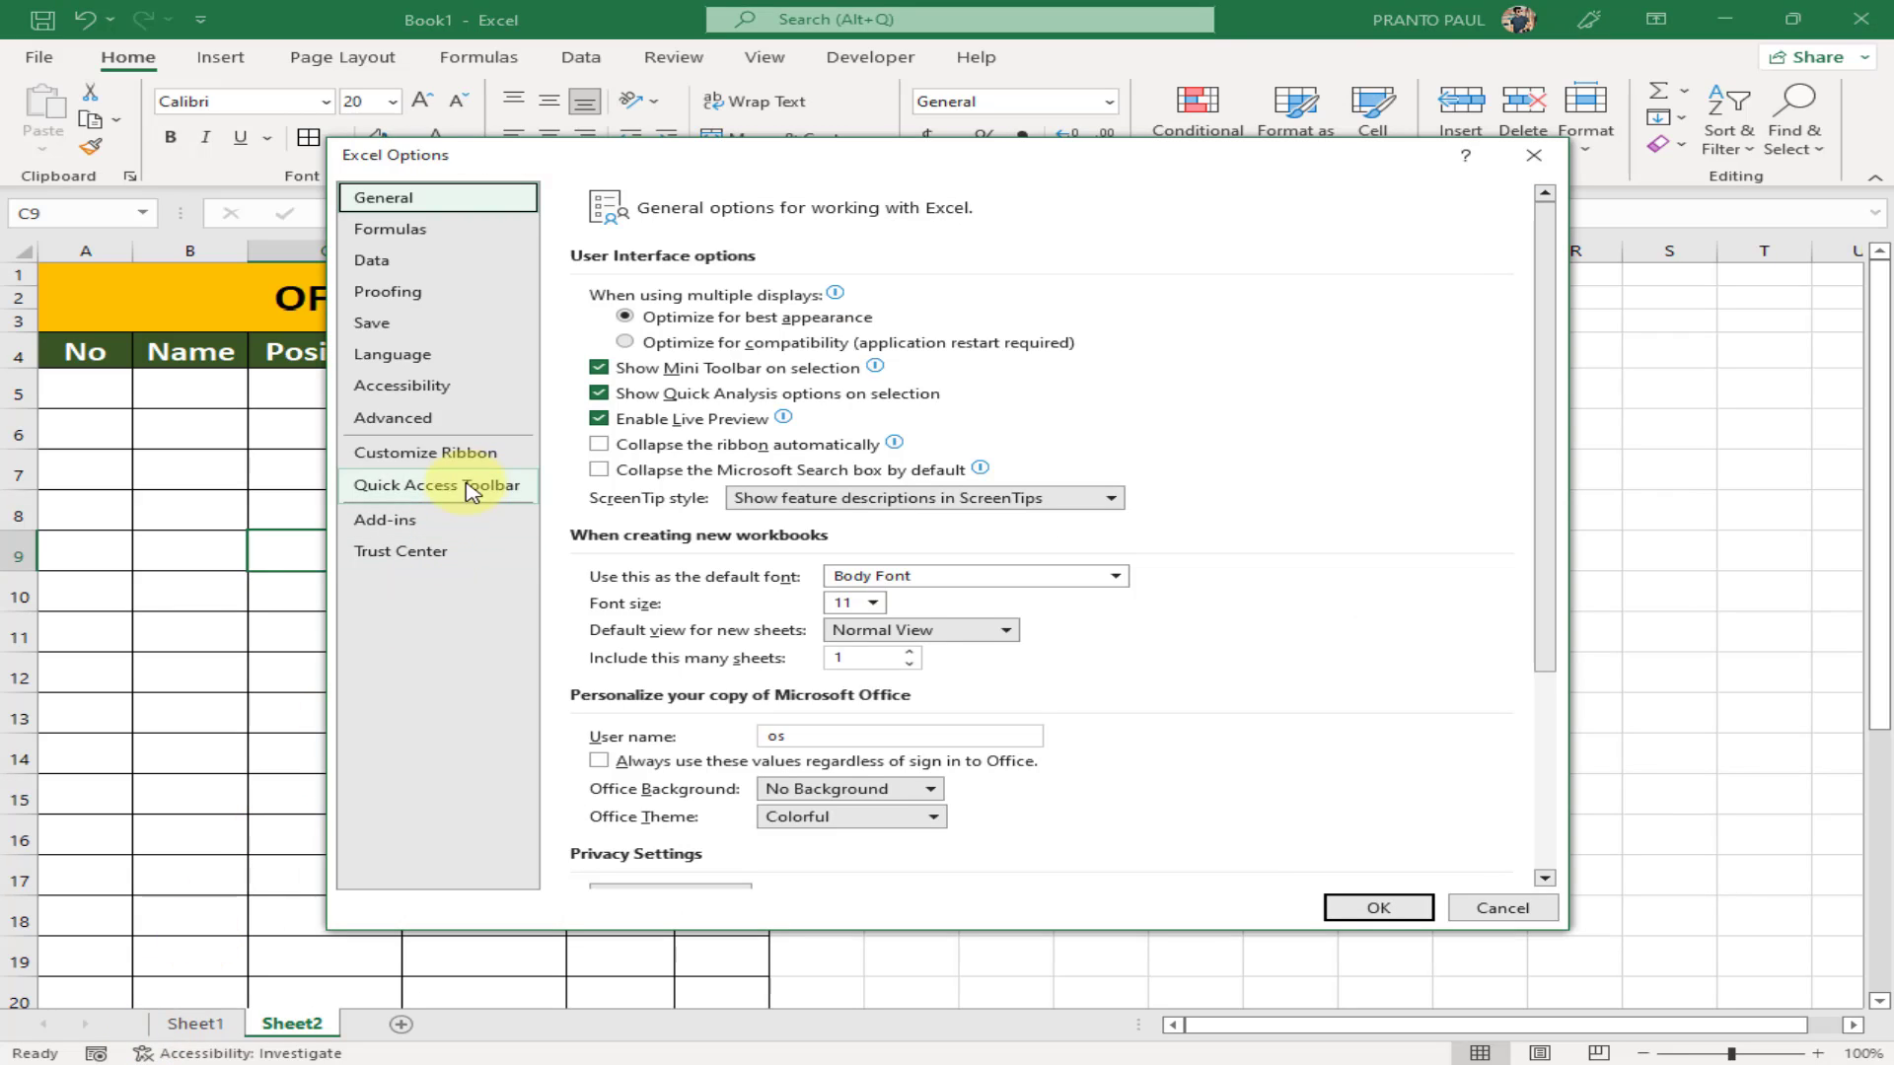
pyautogui.click(450, 456)
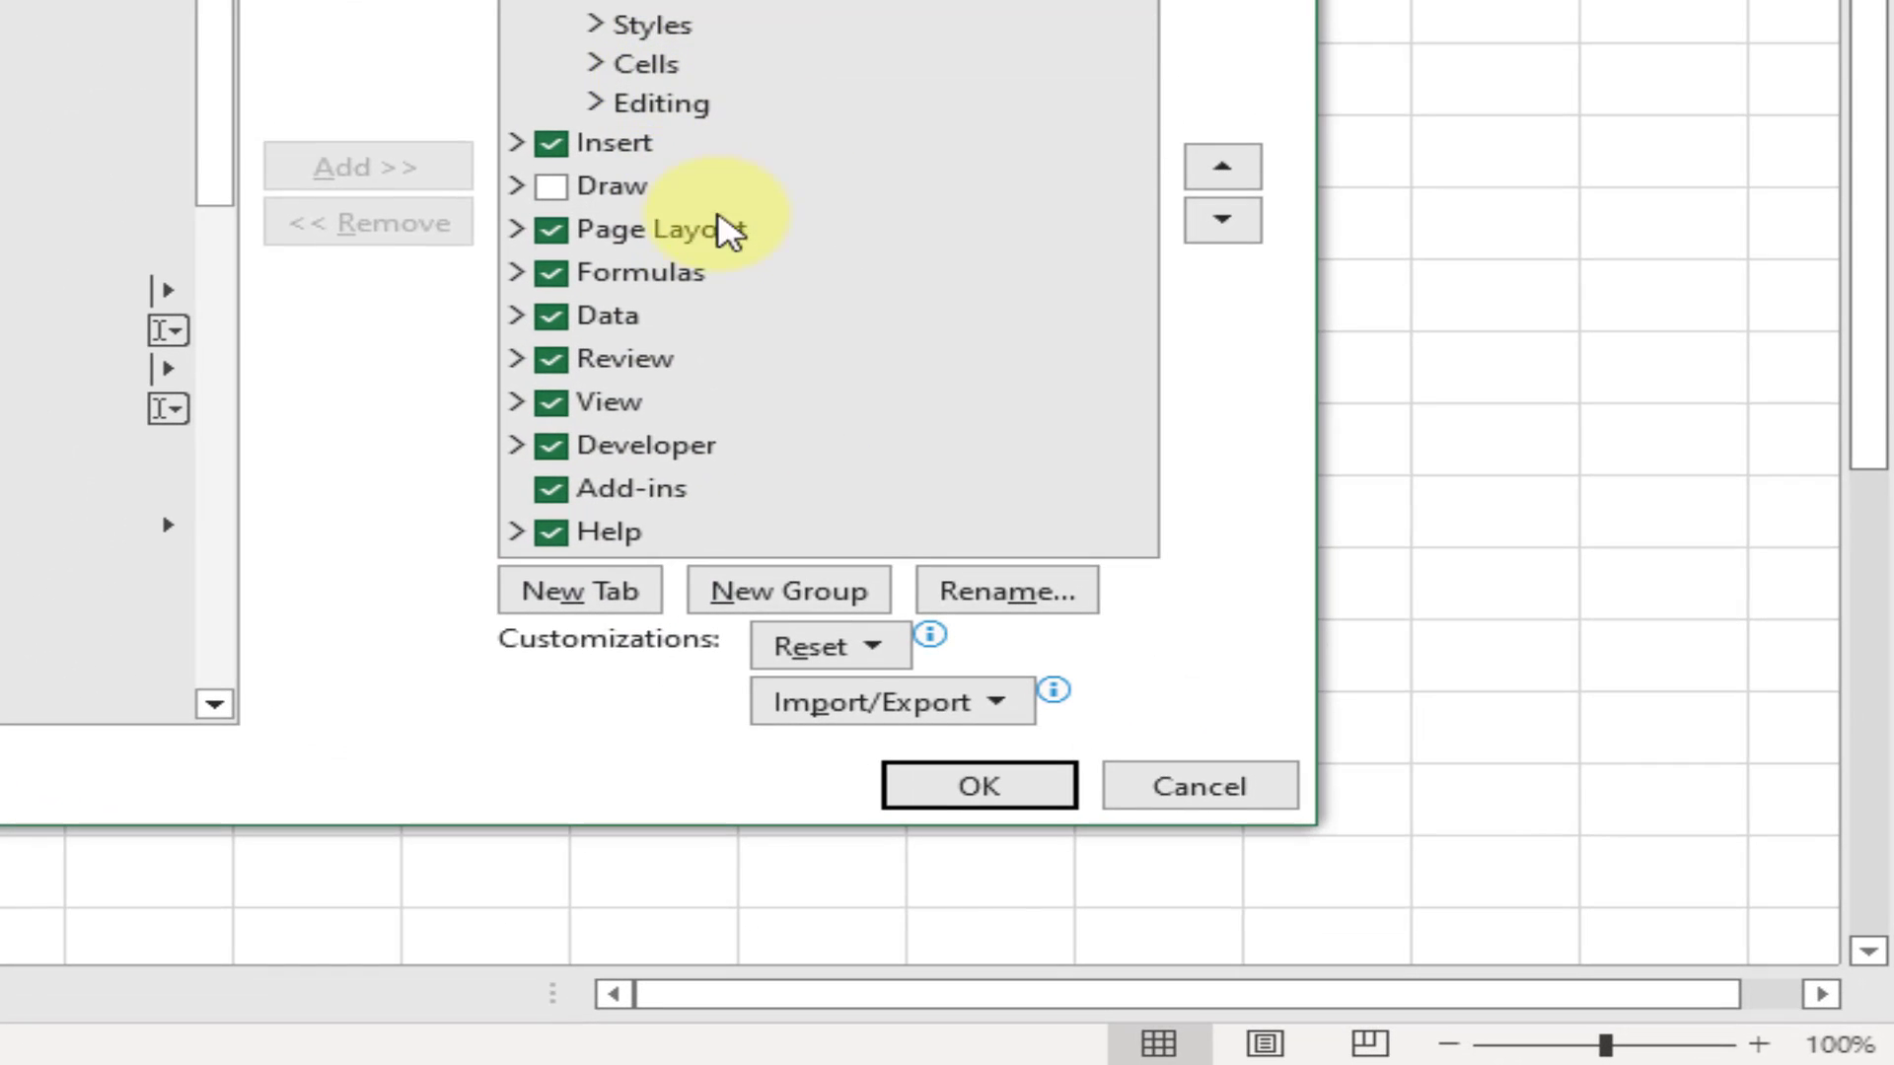
pyautogui.click(671, 336)
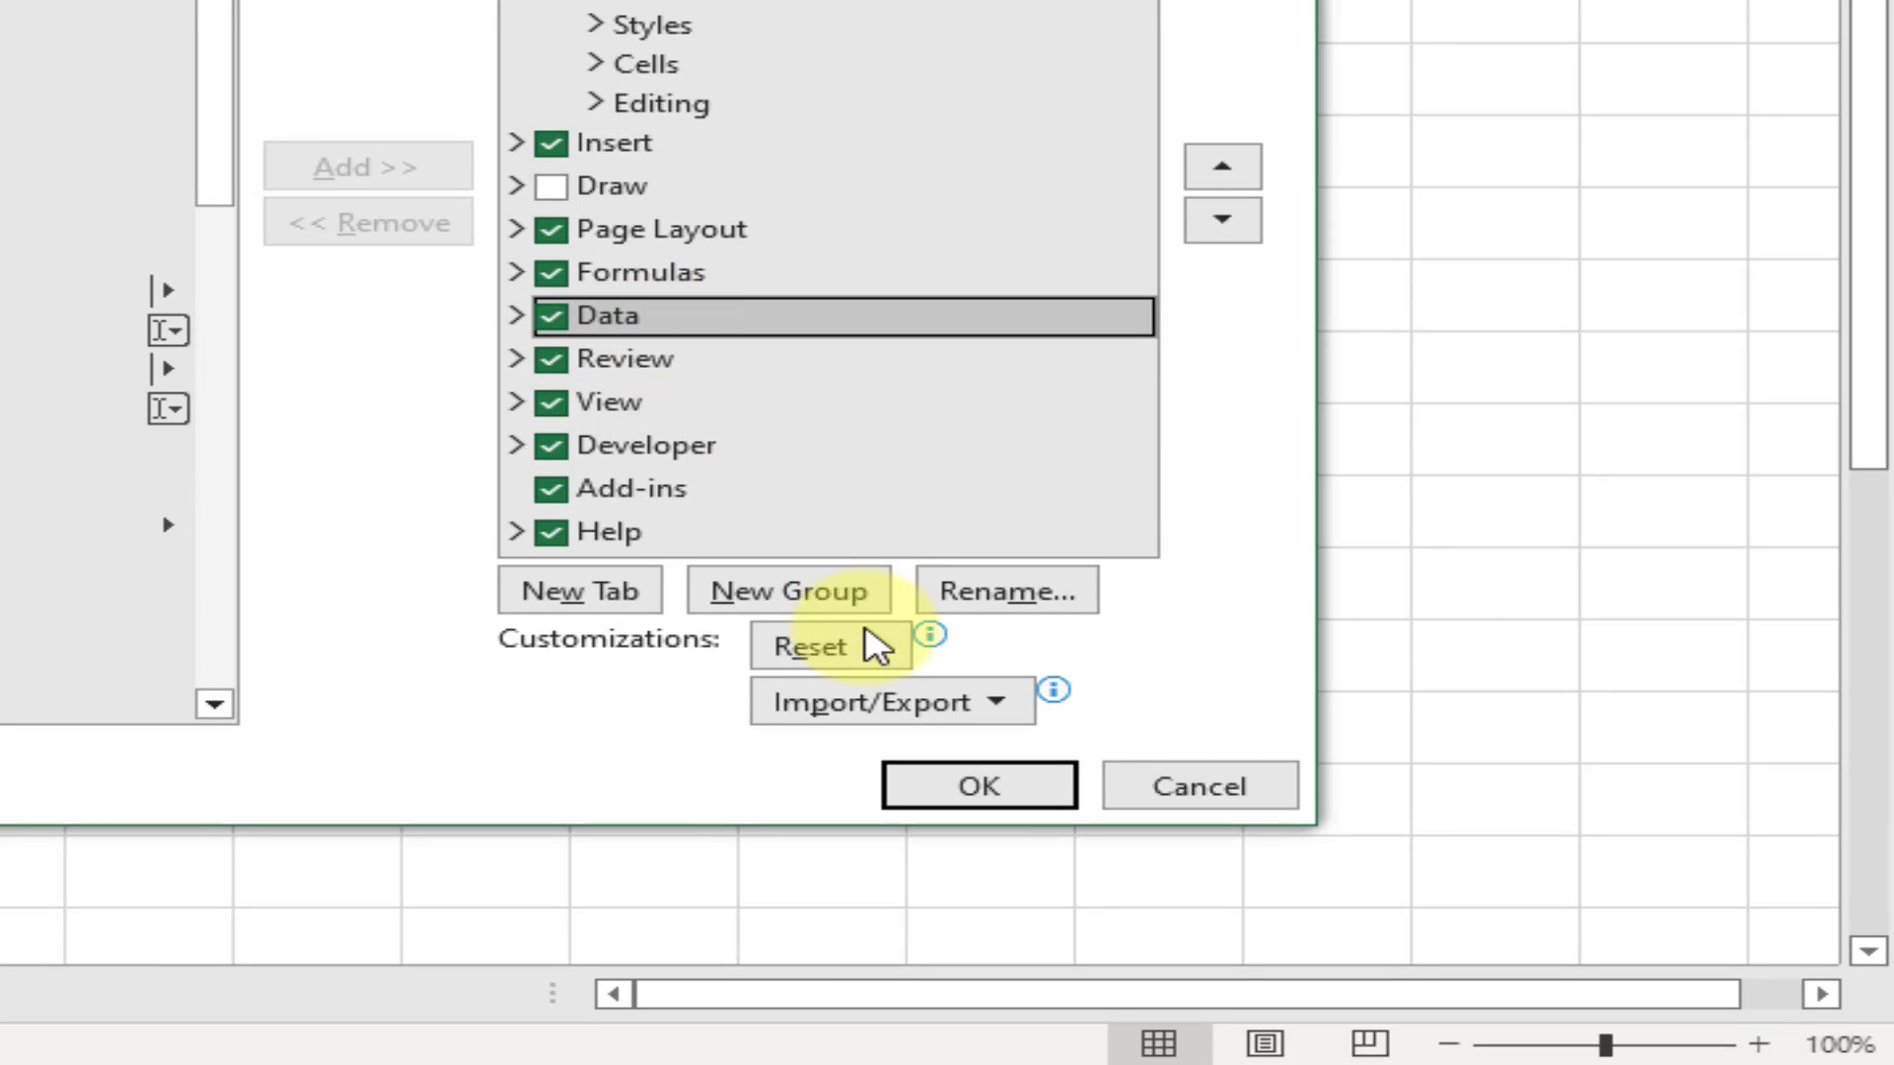
pyautogui.click(797, 599)
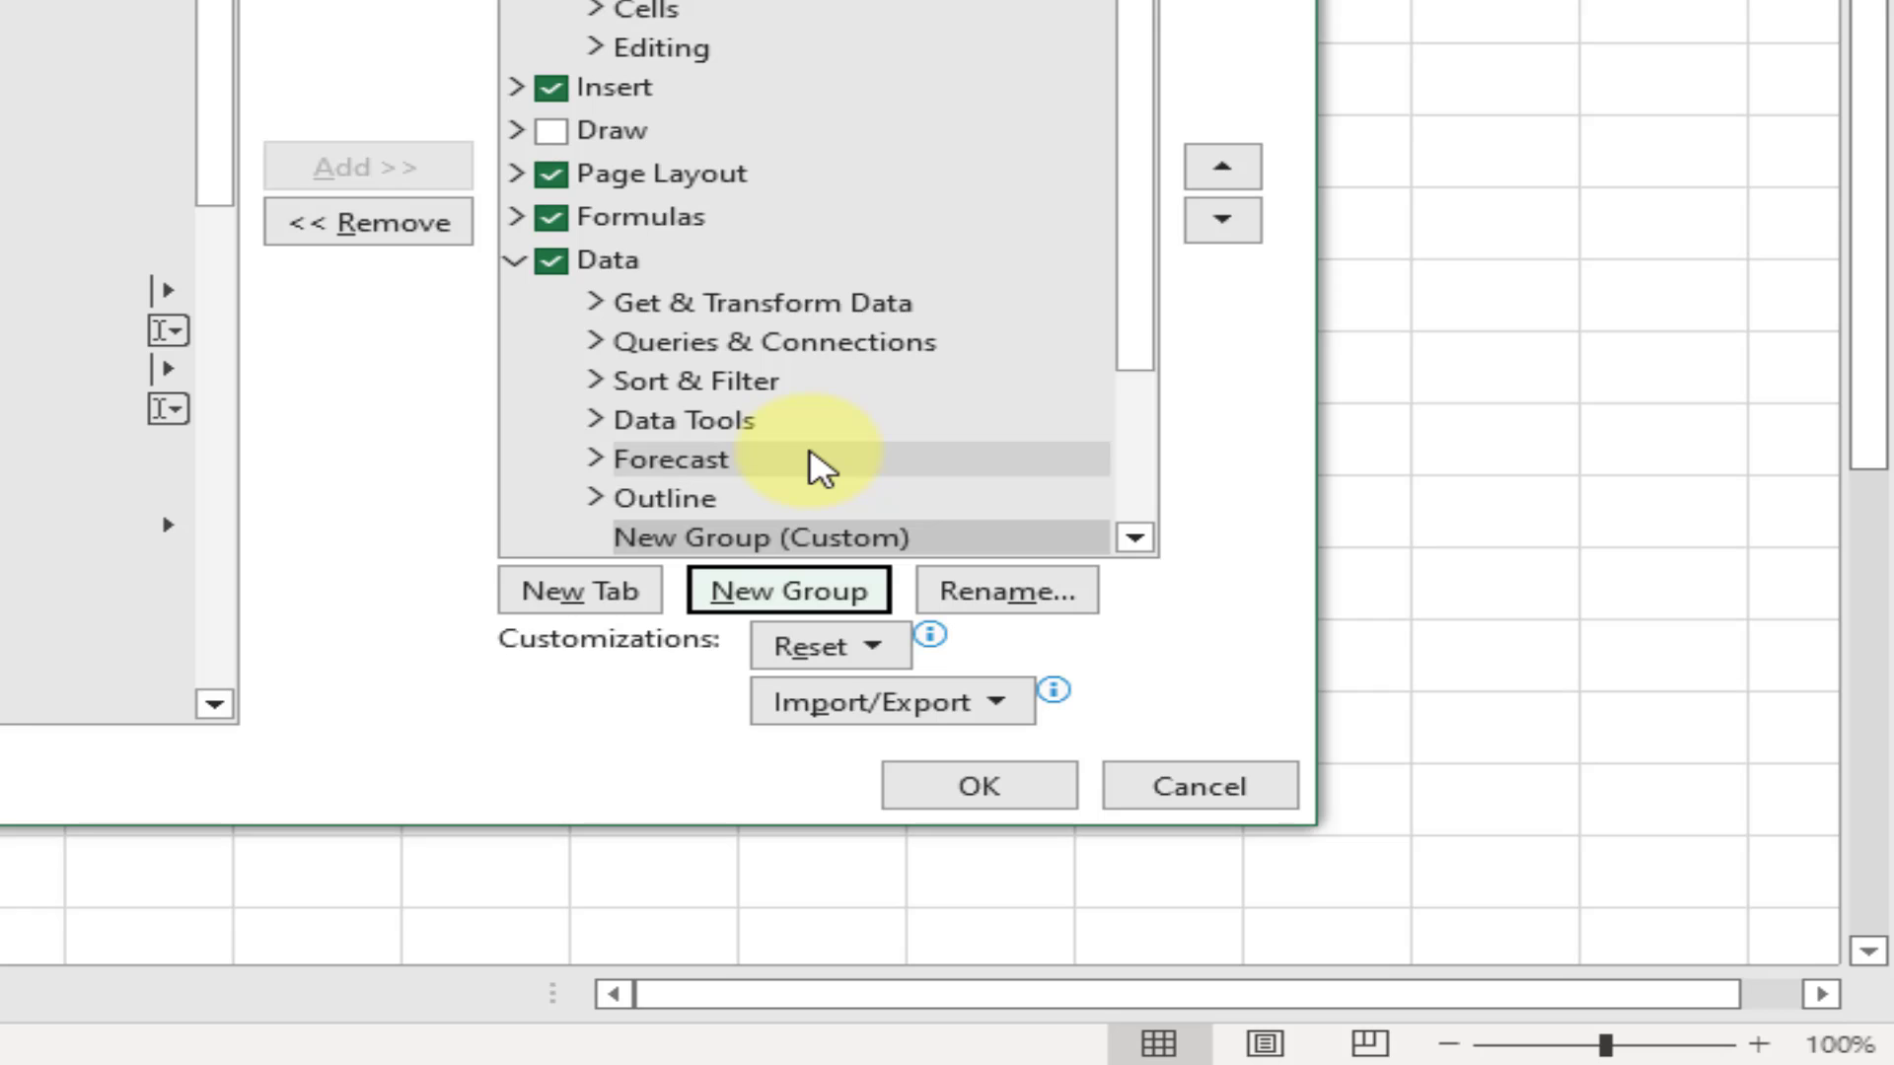
# Rename the new custom group under Data as "data entry from"
pyautogui.click(1001, 606)
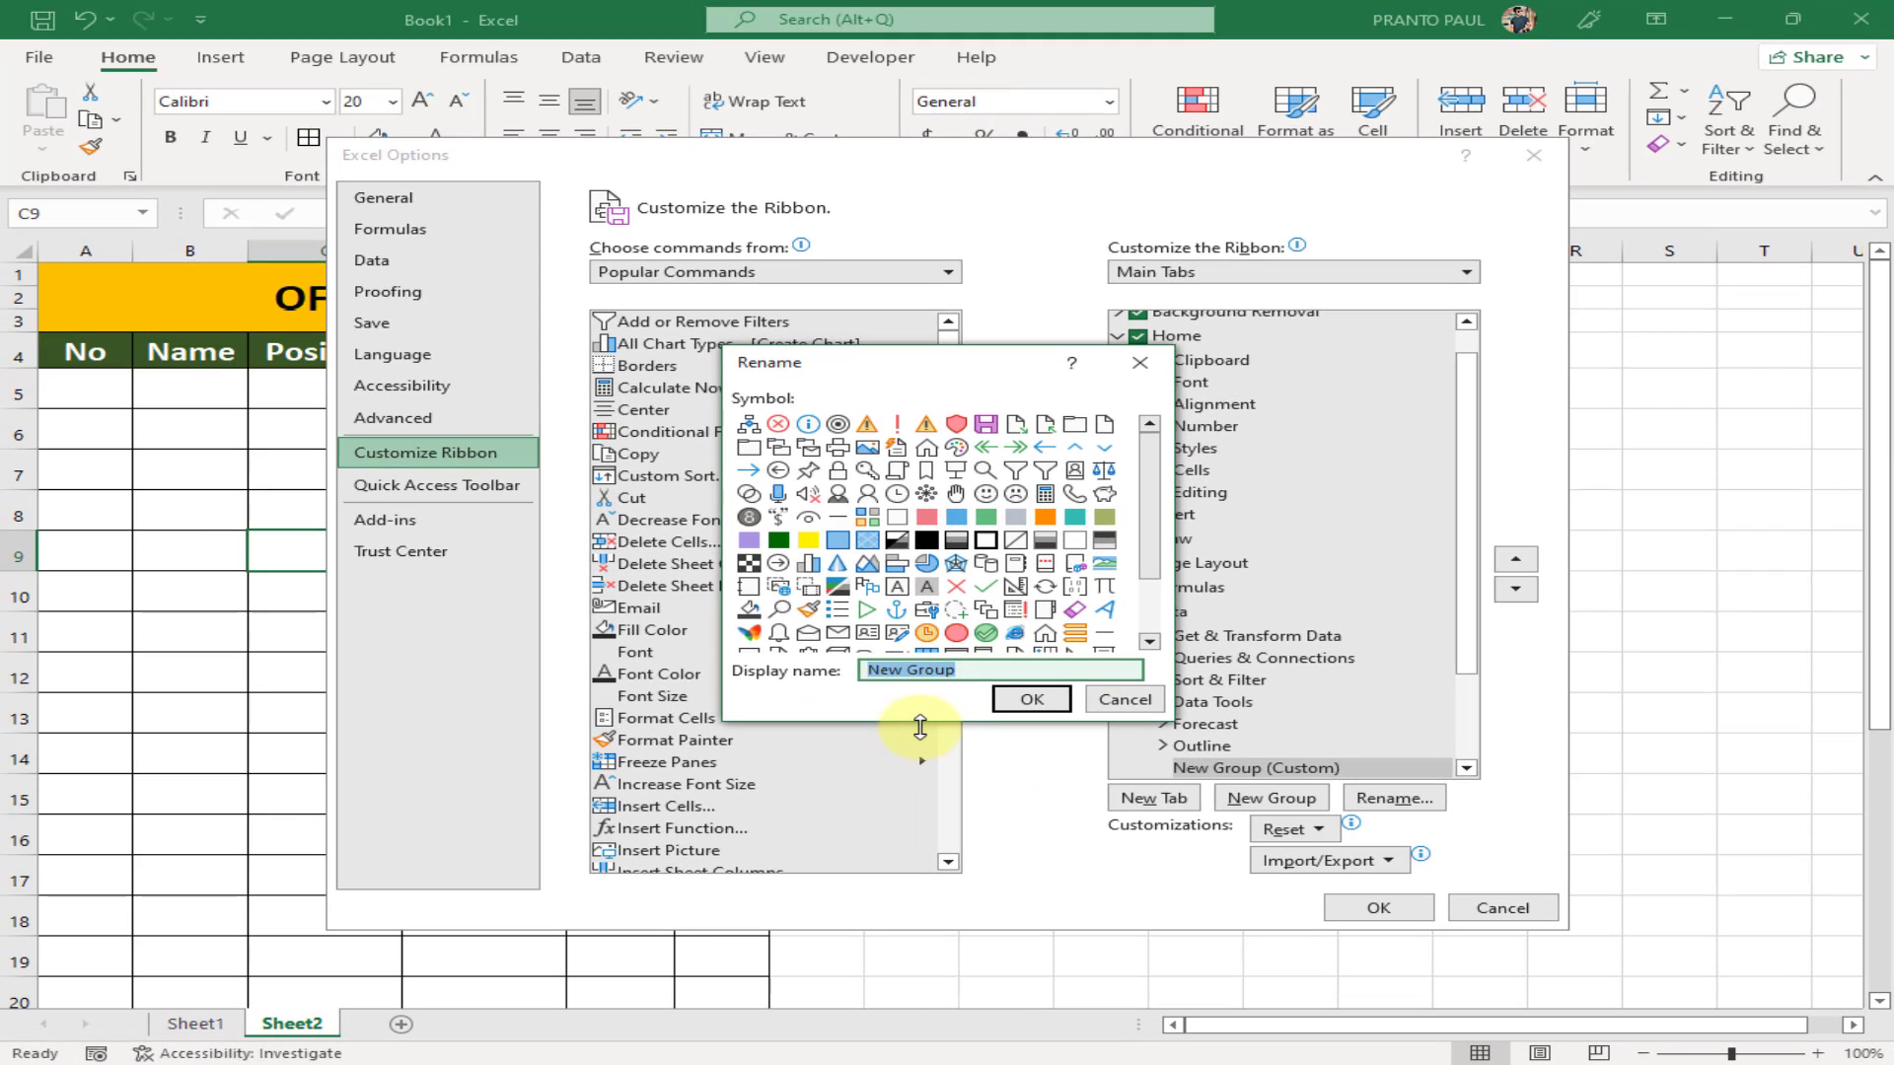
pyautogui.write('data entry from')
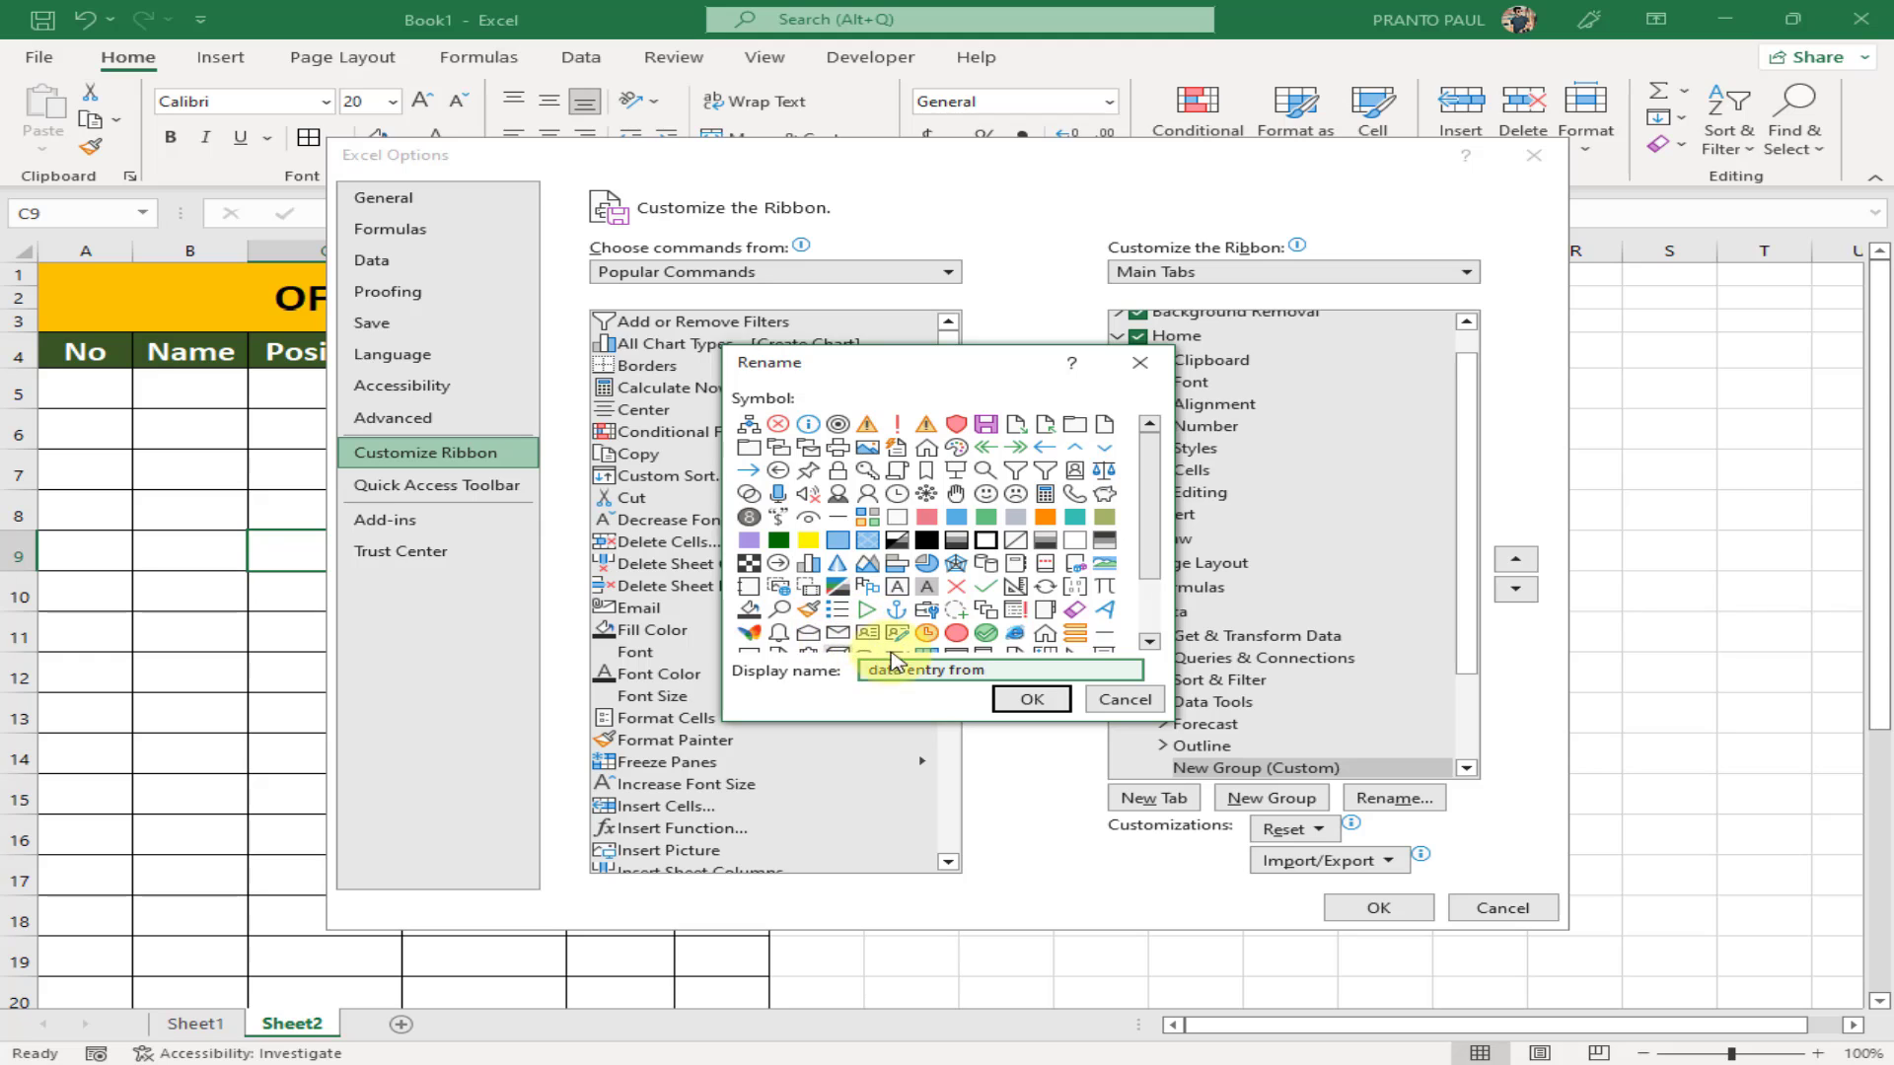
pyautogui.click(927, 611)
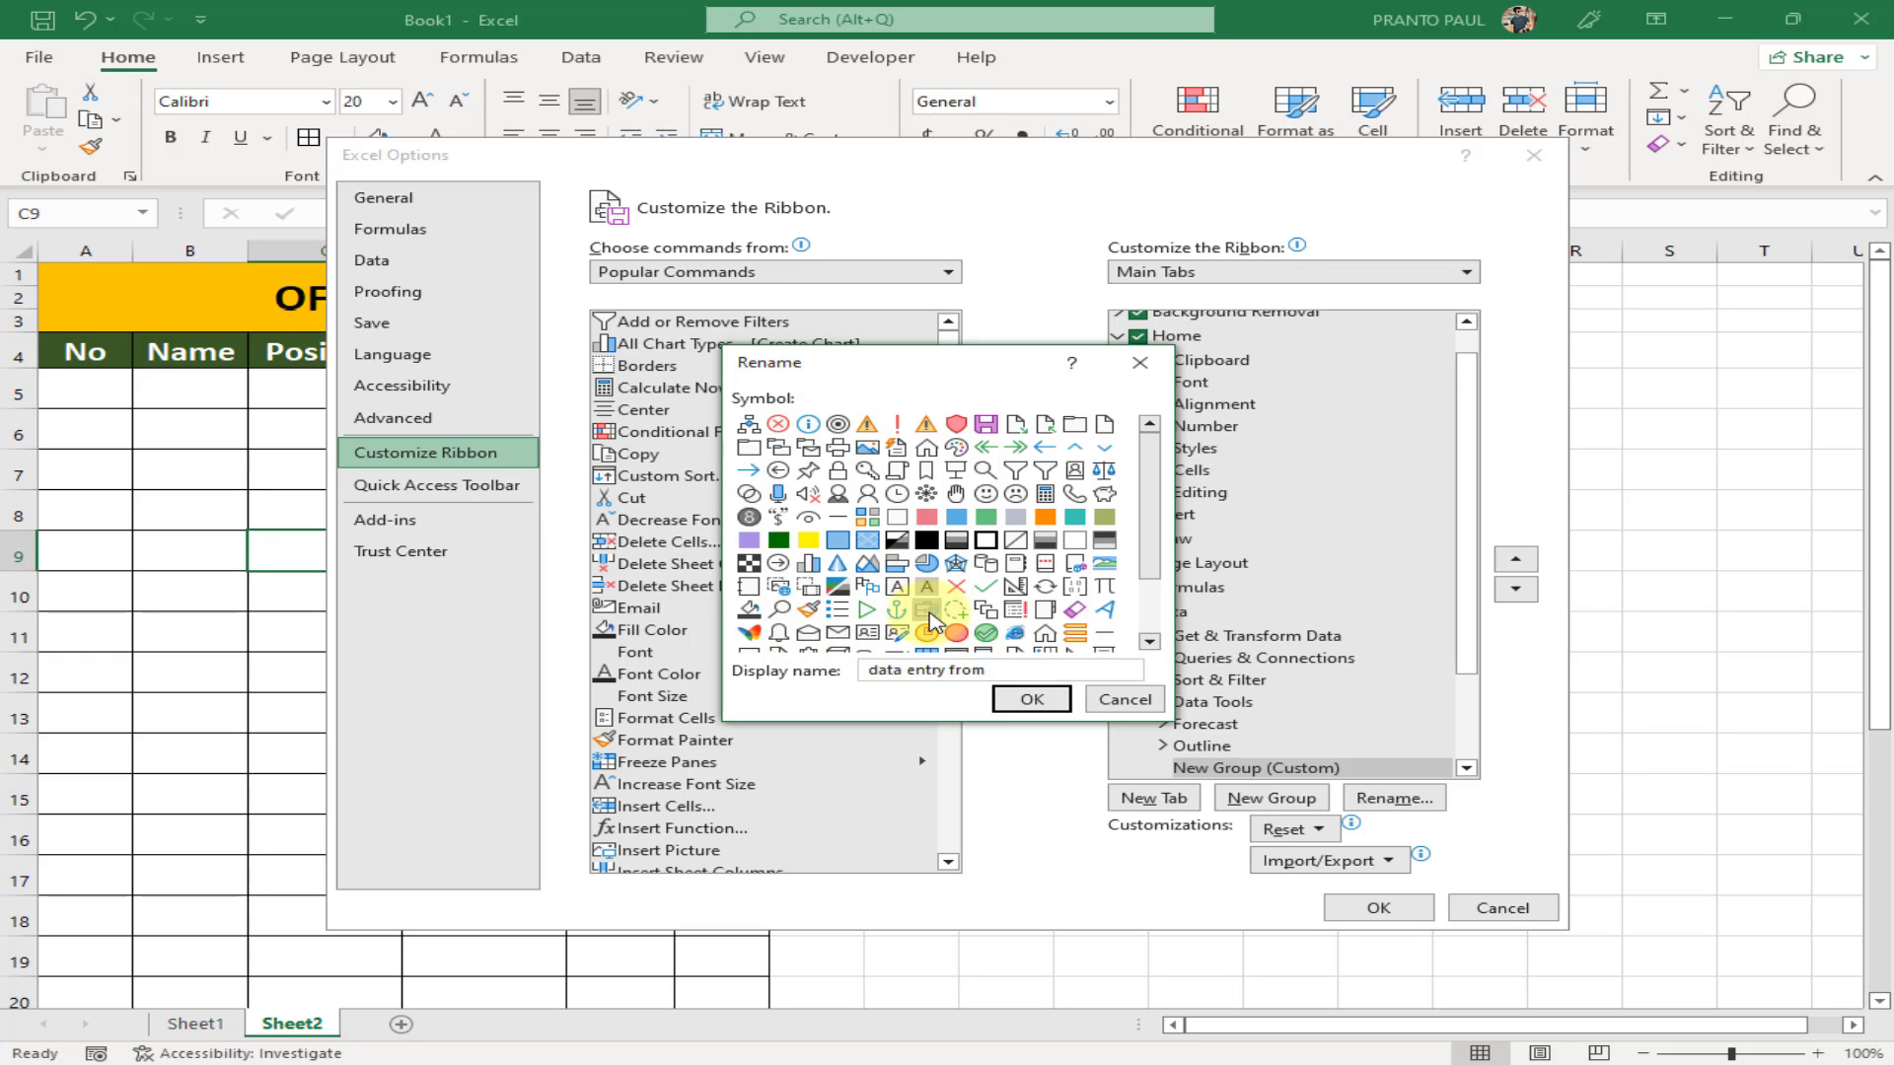
pyautogui.click(1017, 706)
pyautogui.scroll(-1, 1354, 704)
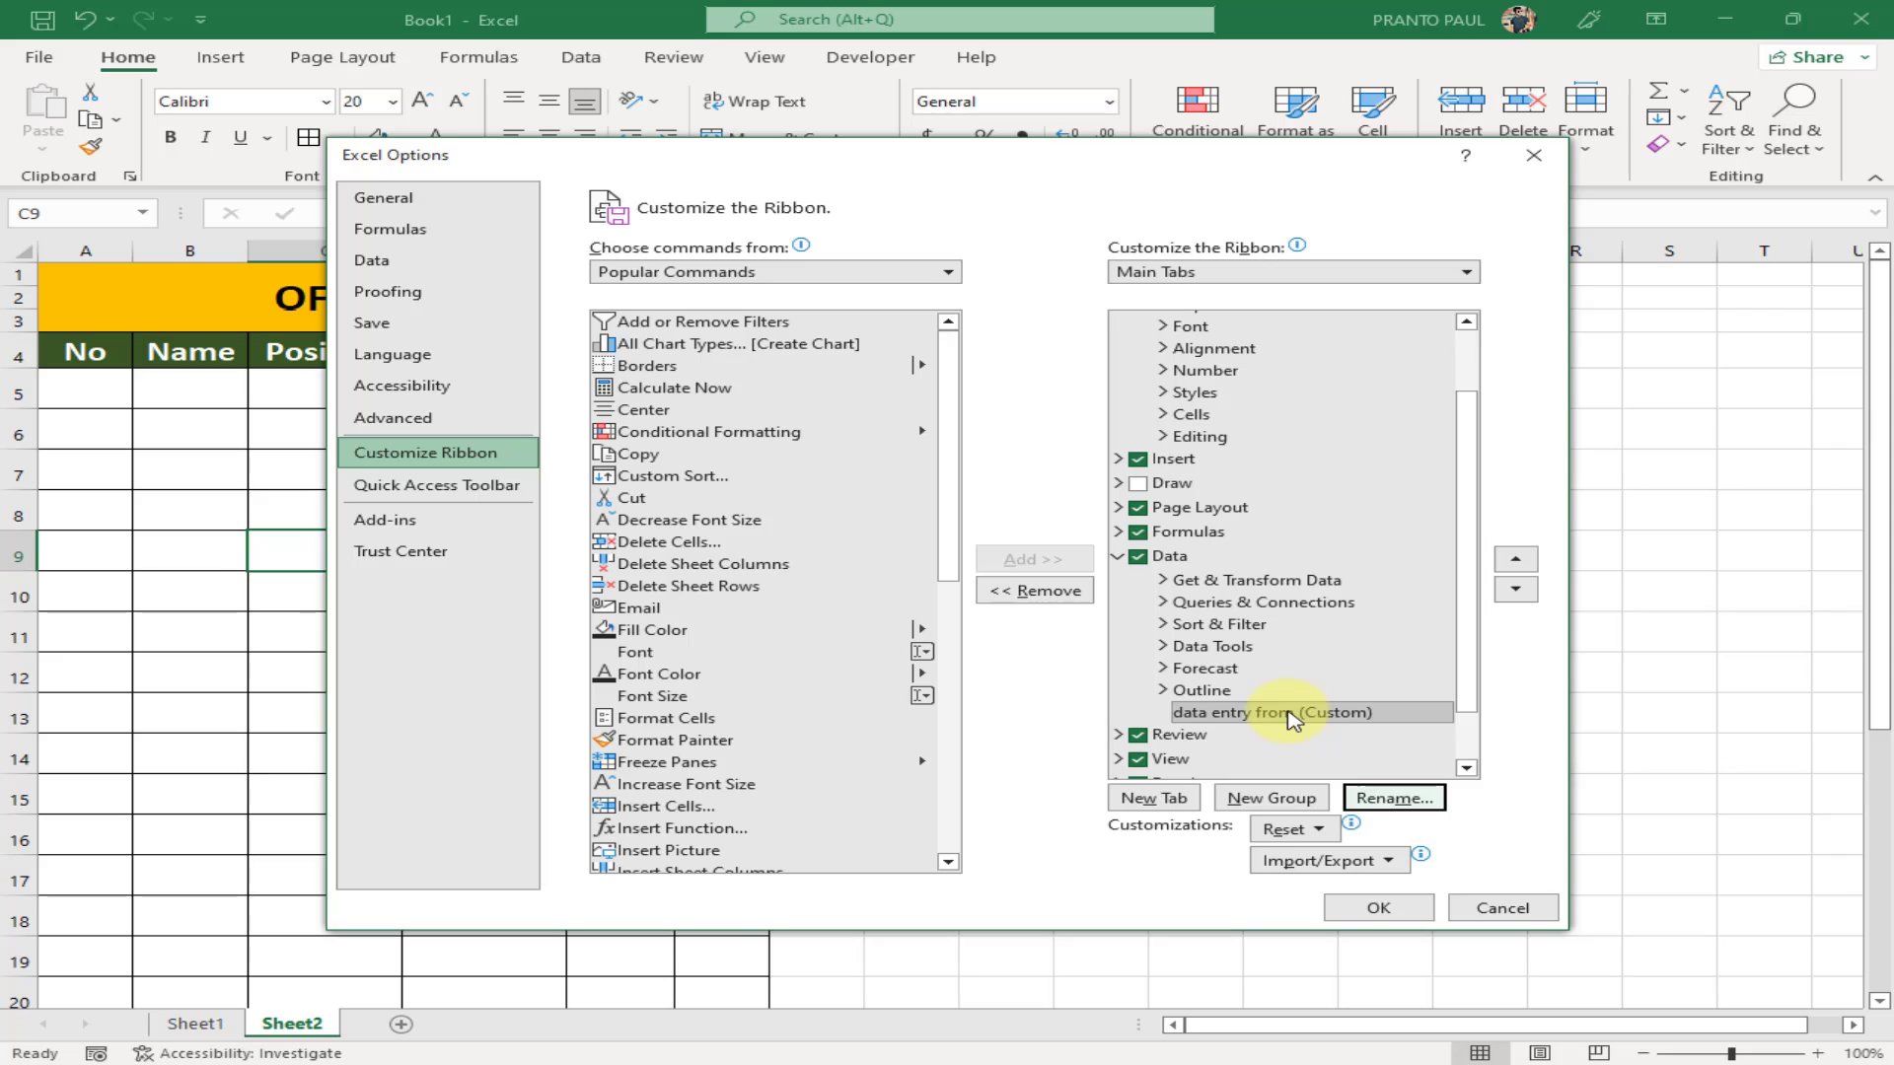
# Add the Form command from Commands Not in the Ribbon to the "data entry from" group and apply the options
pyautogui.click(857, 275)
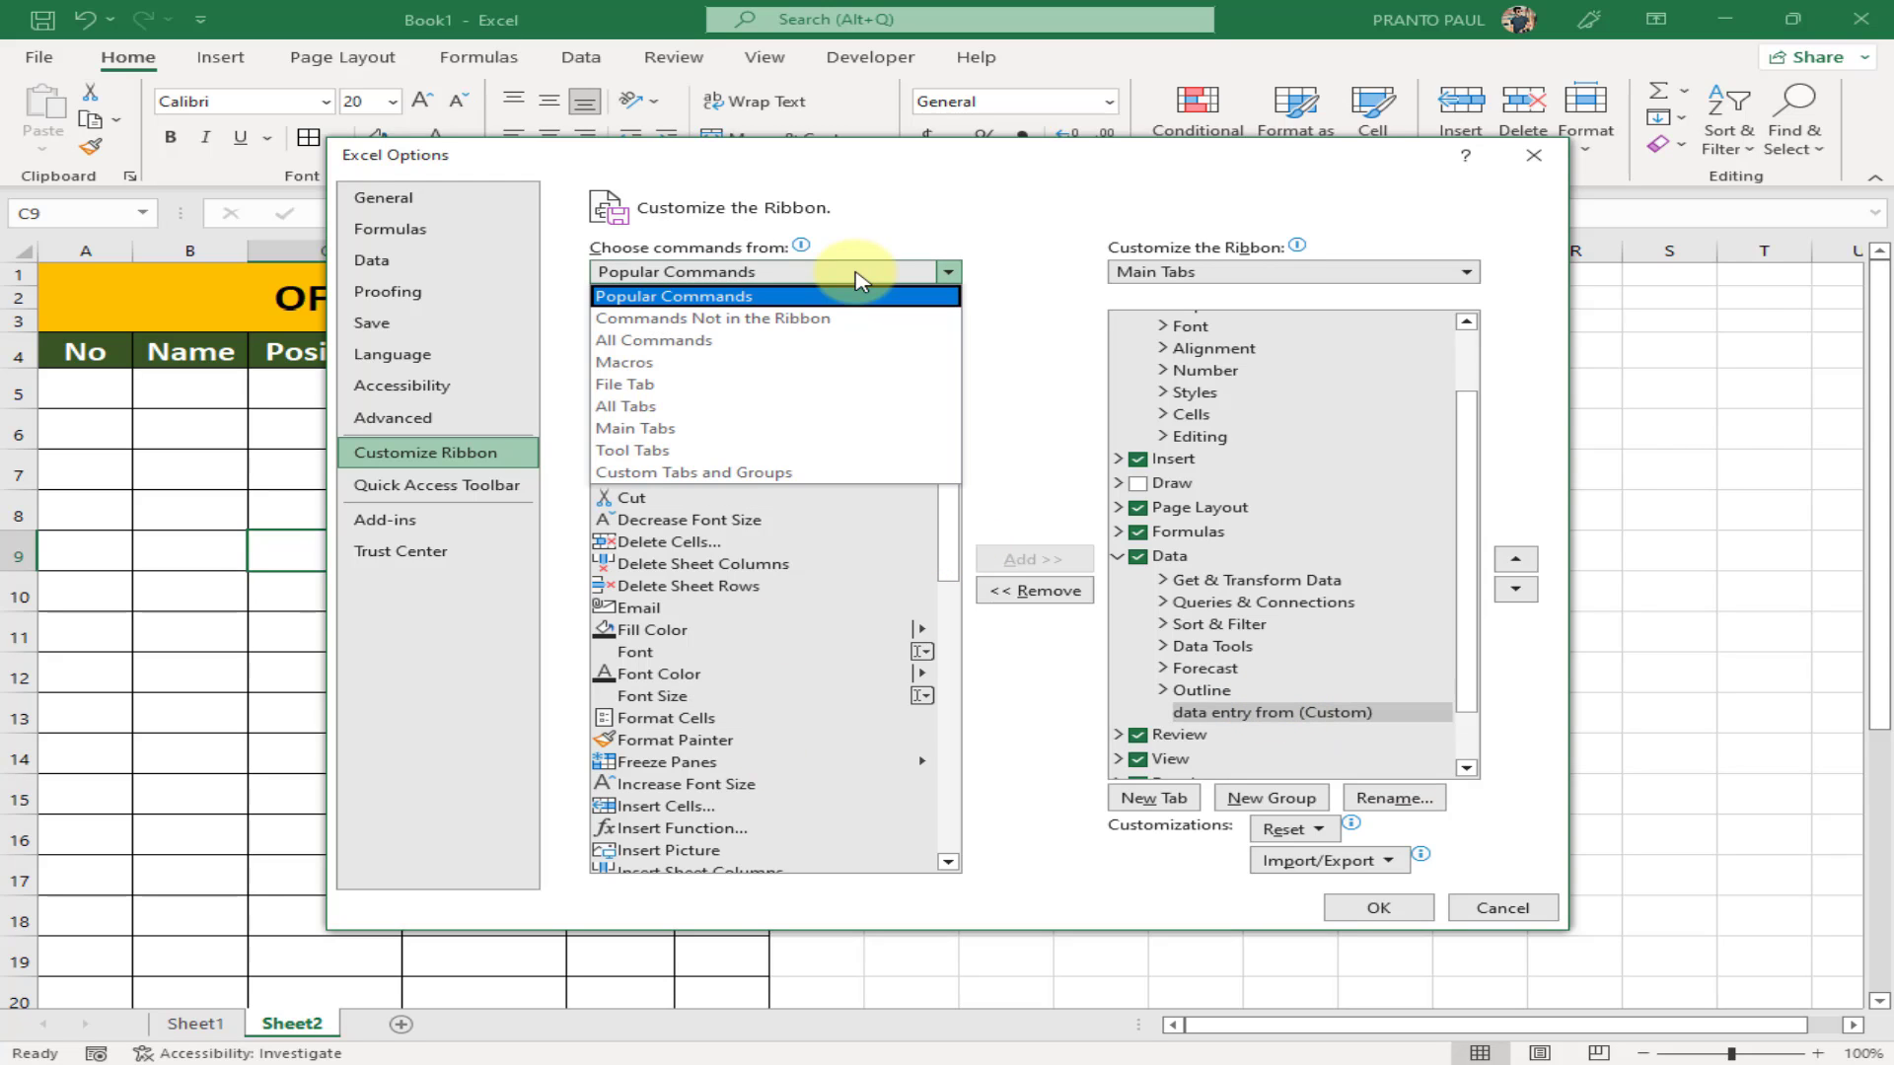
pyautogui.click(741, 320)
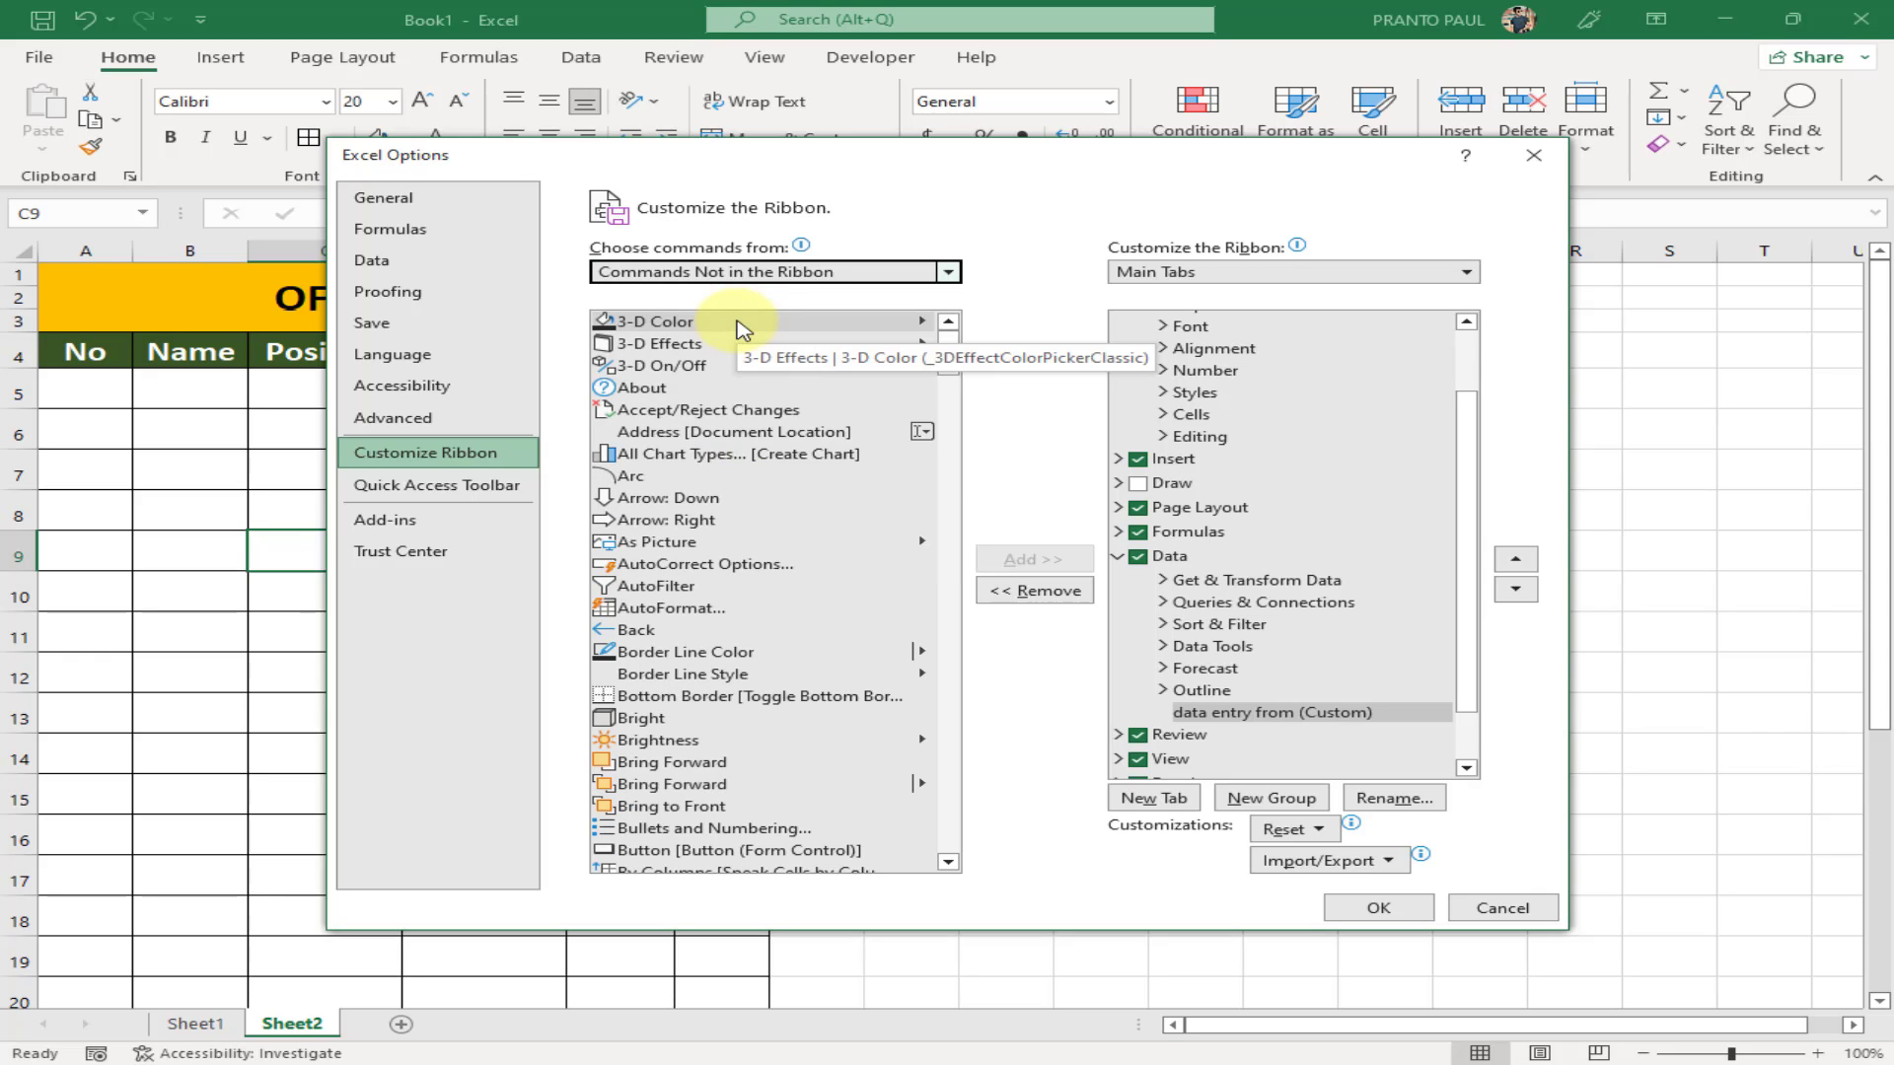
pyautogui.scroll(-4, 801, 595)
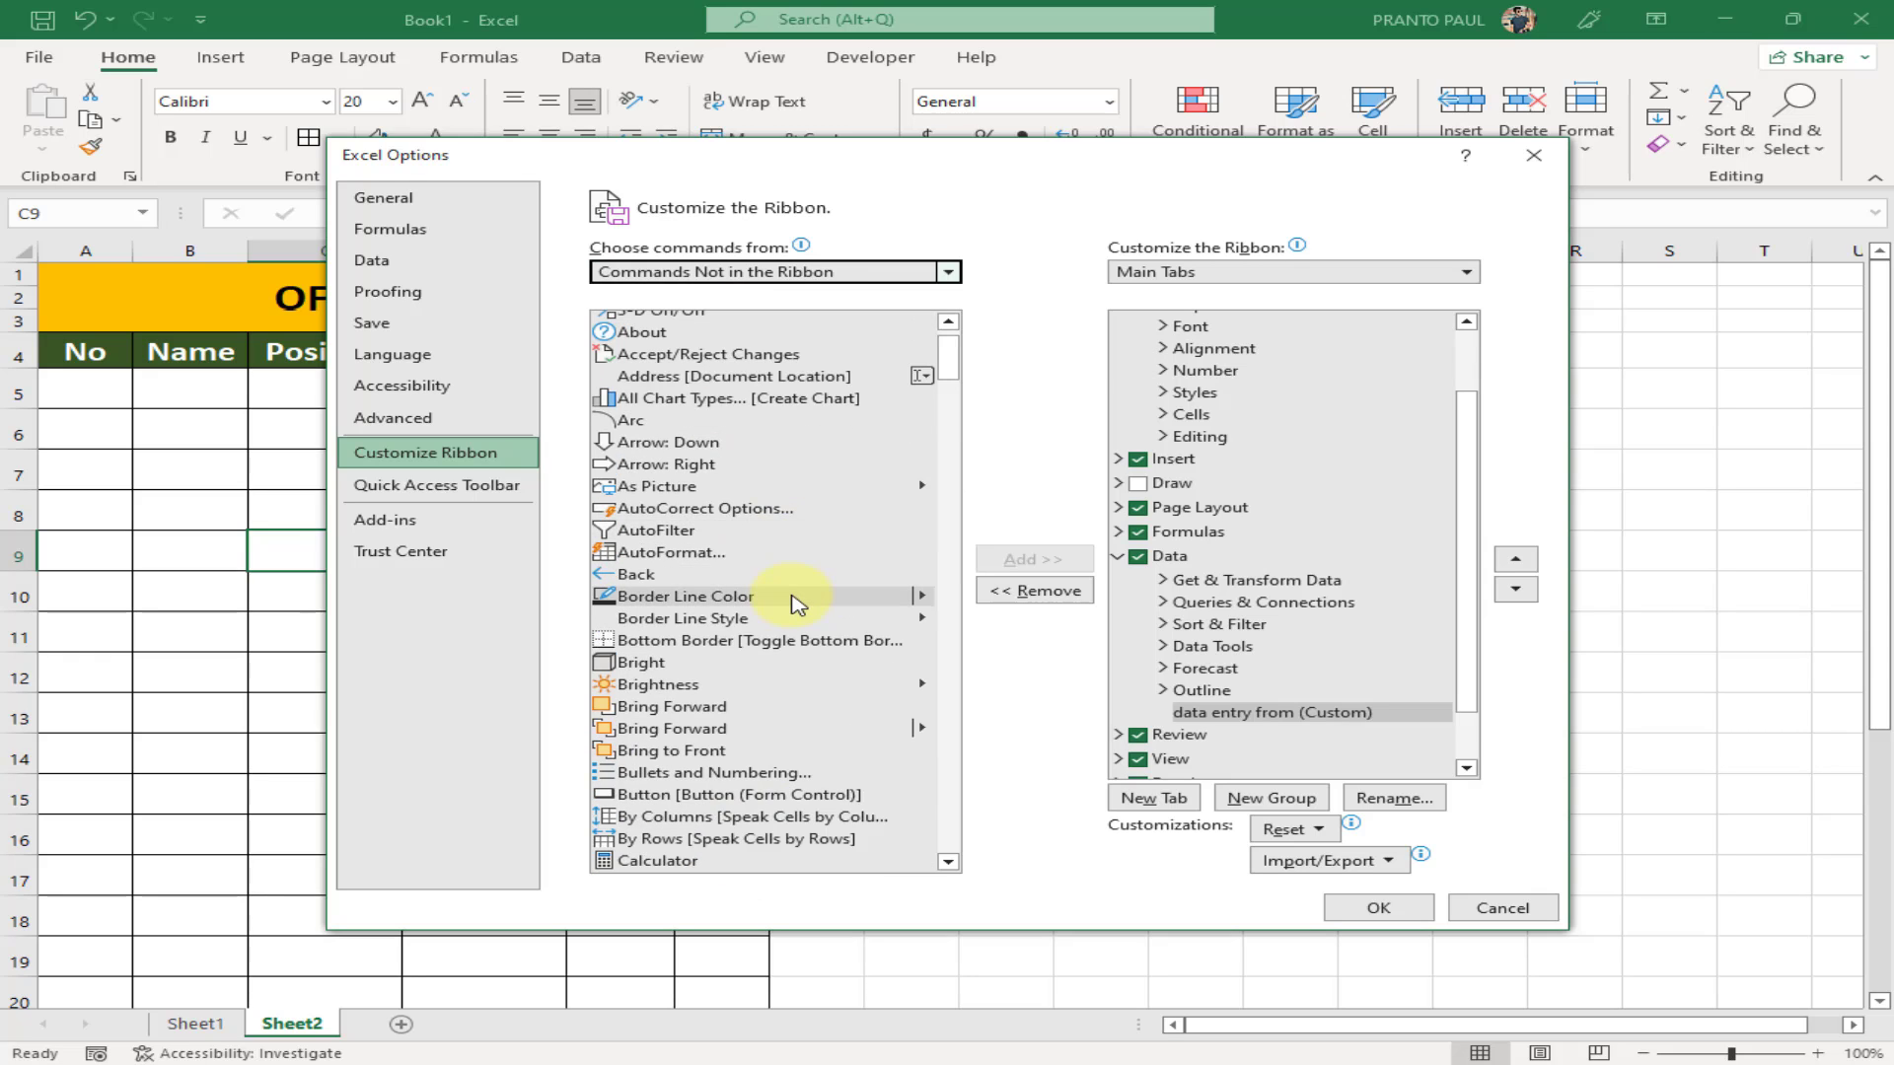
pyautogui.scroll(-12, 797, 603)
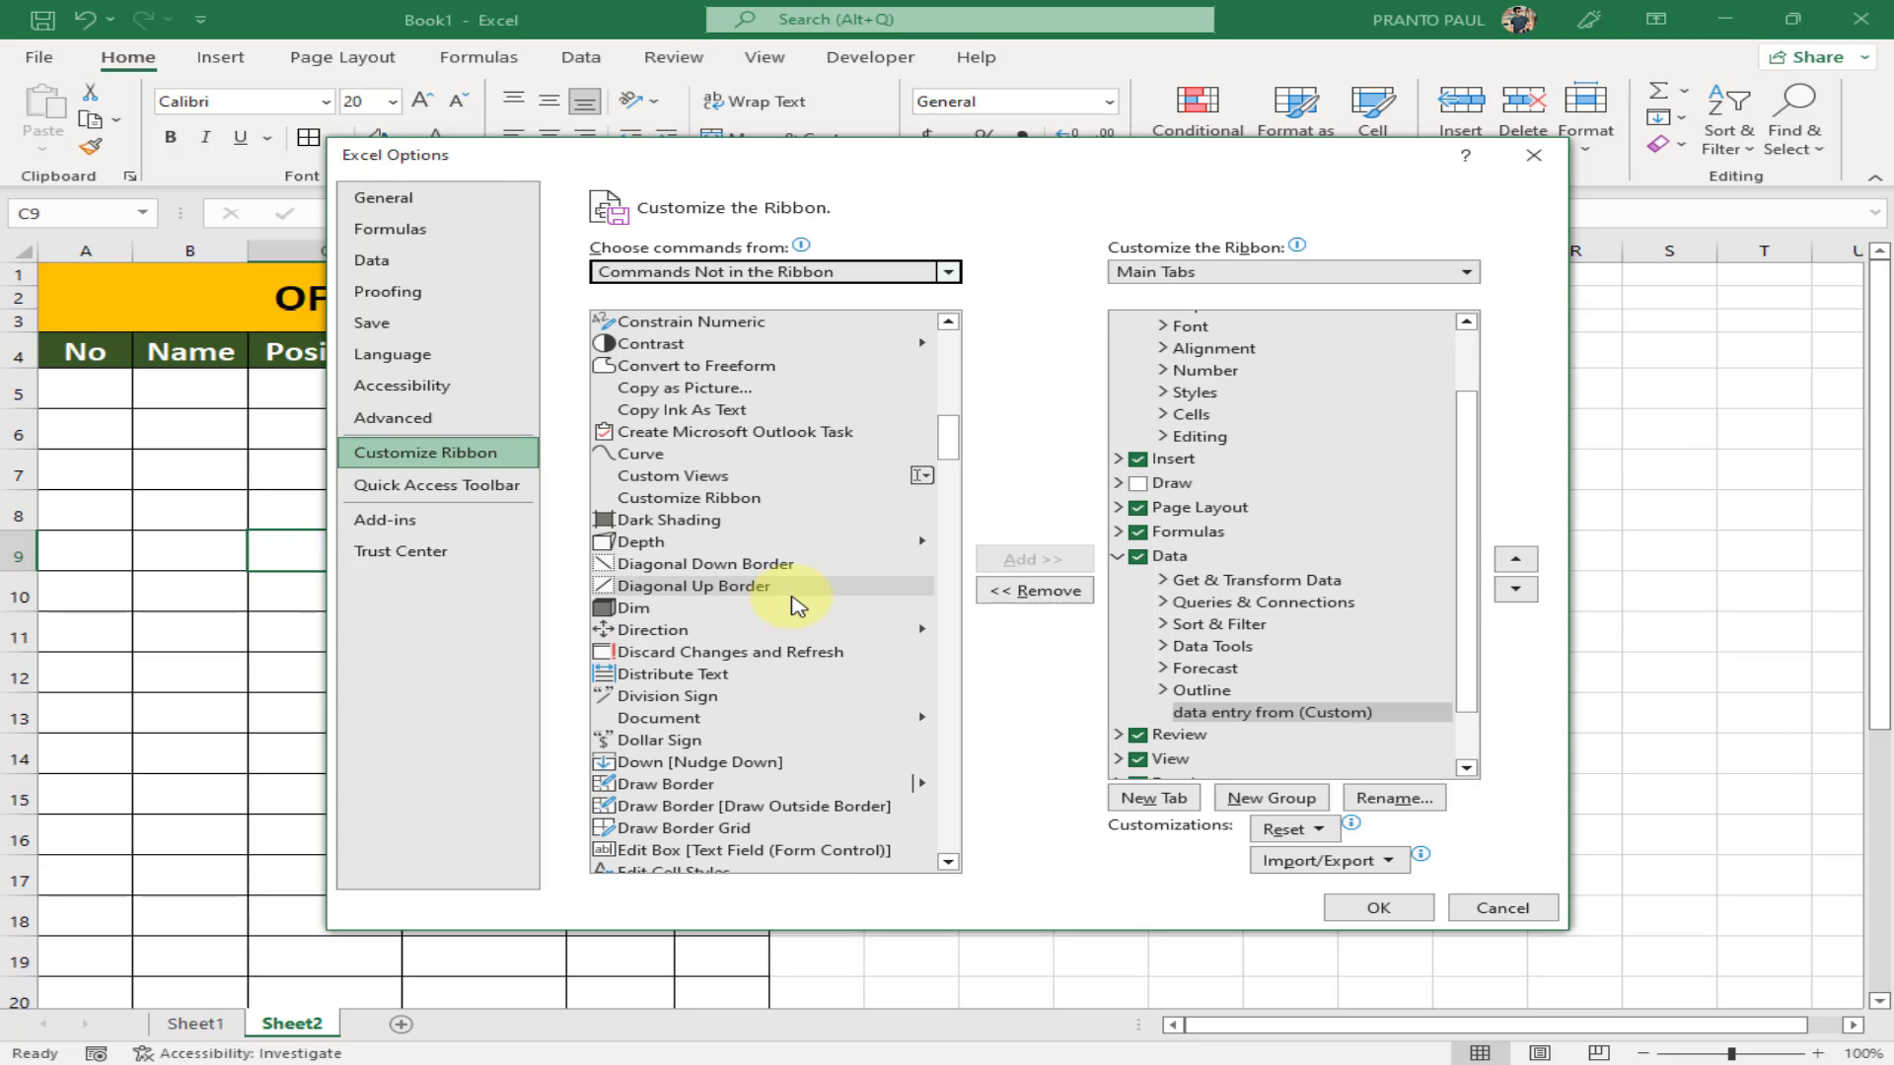
pyautogui.scroll(-8, 797, 603)
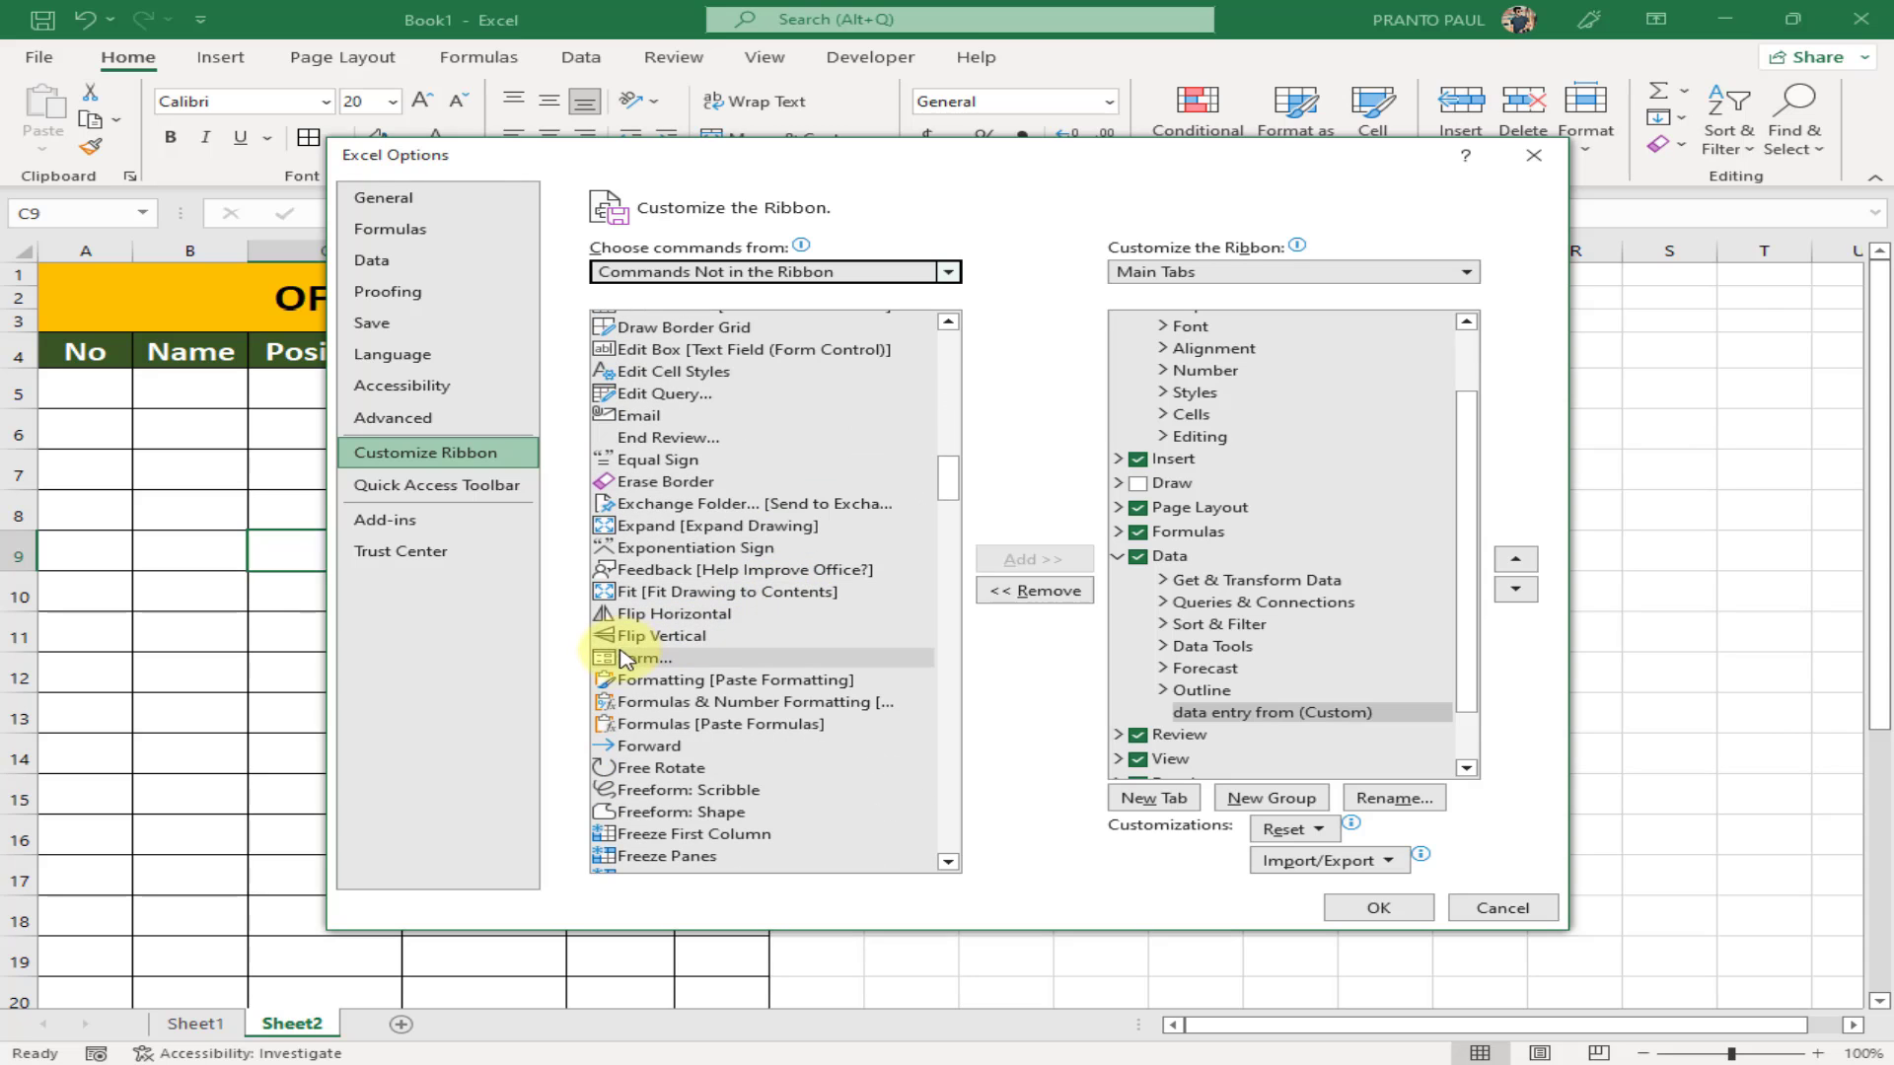
pyautogui.click(631, 658)
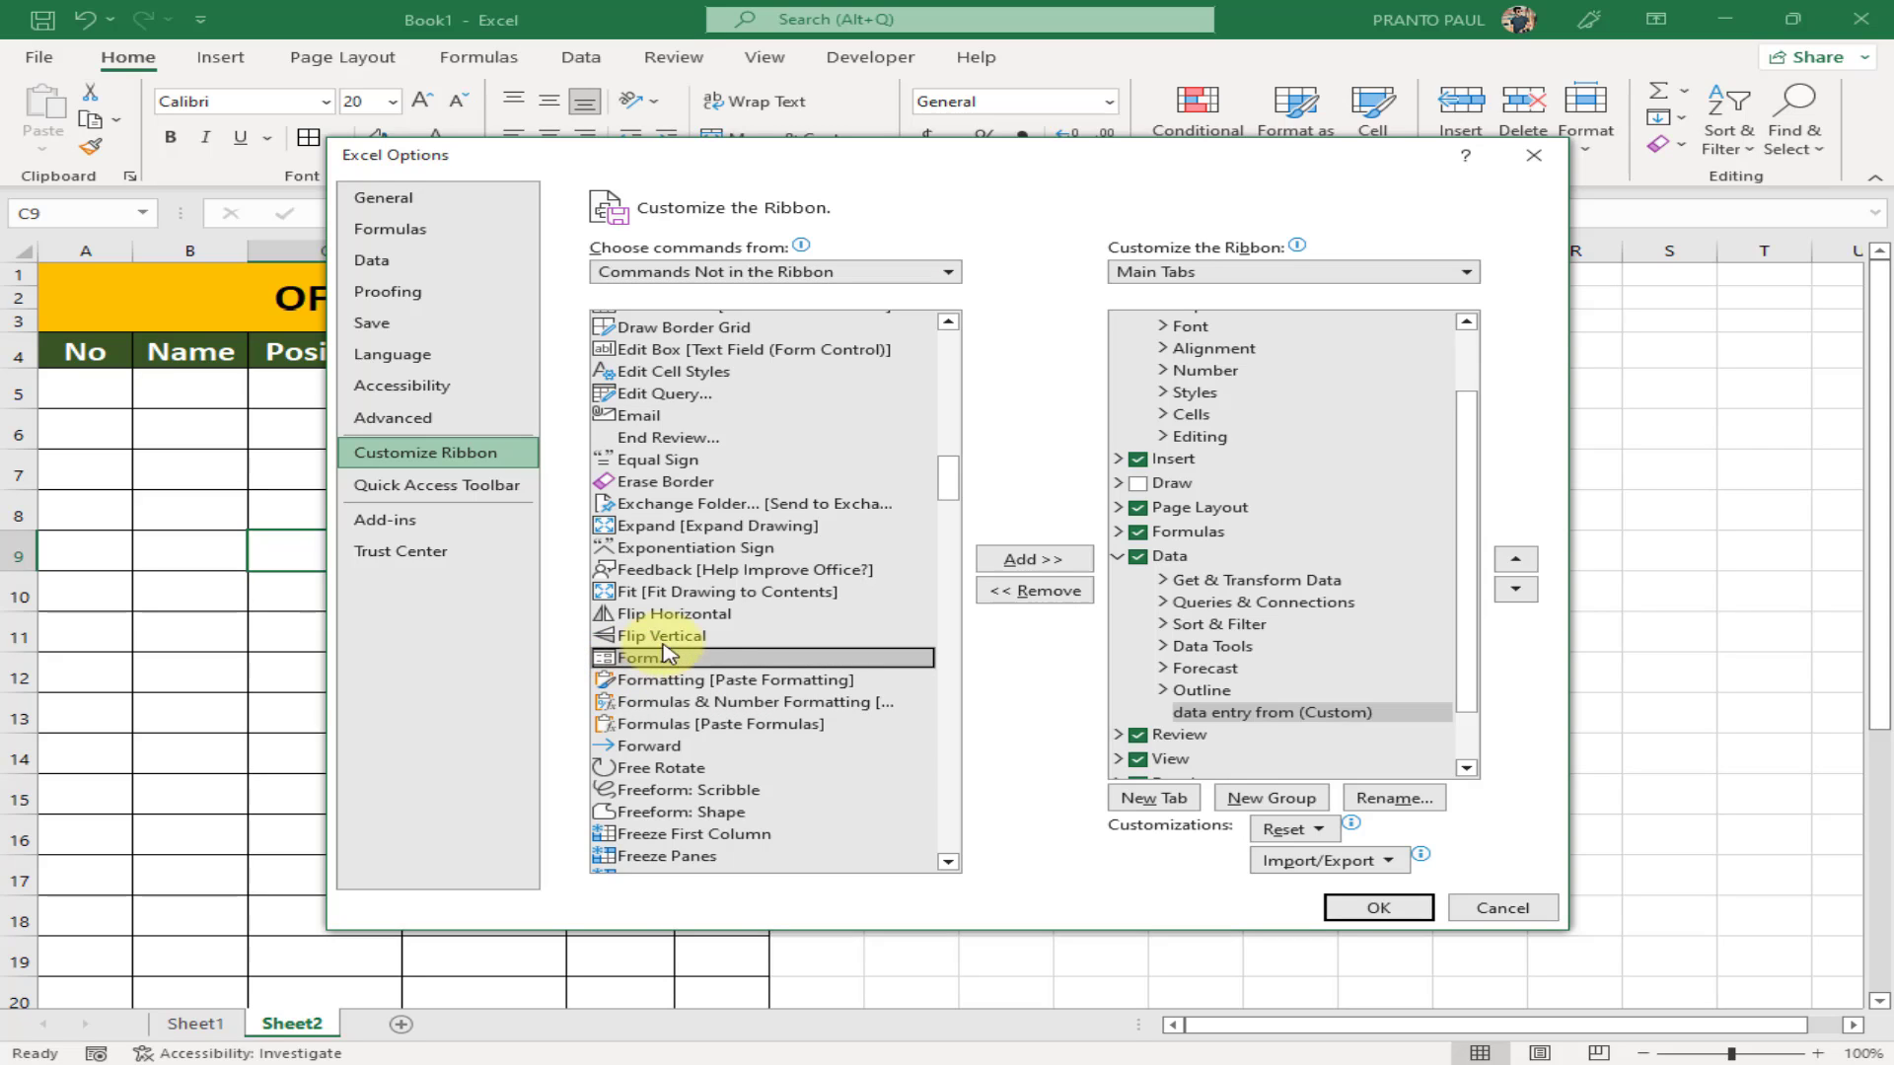
pyautogui.click(1051, 568)
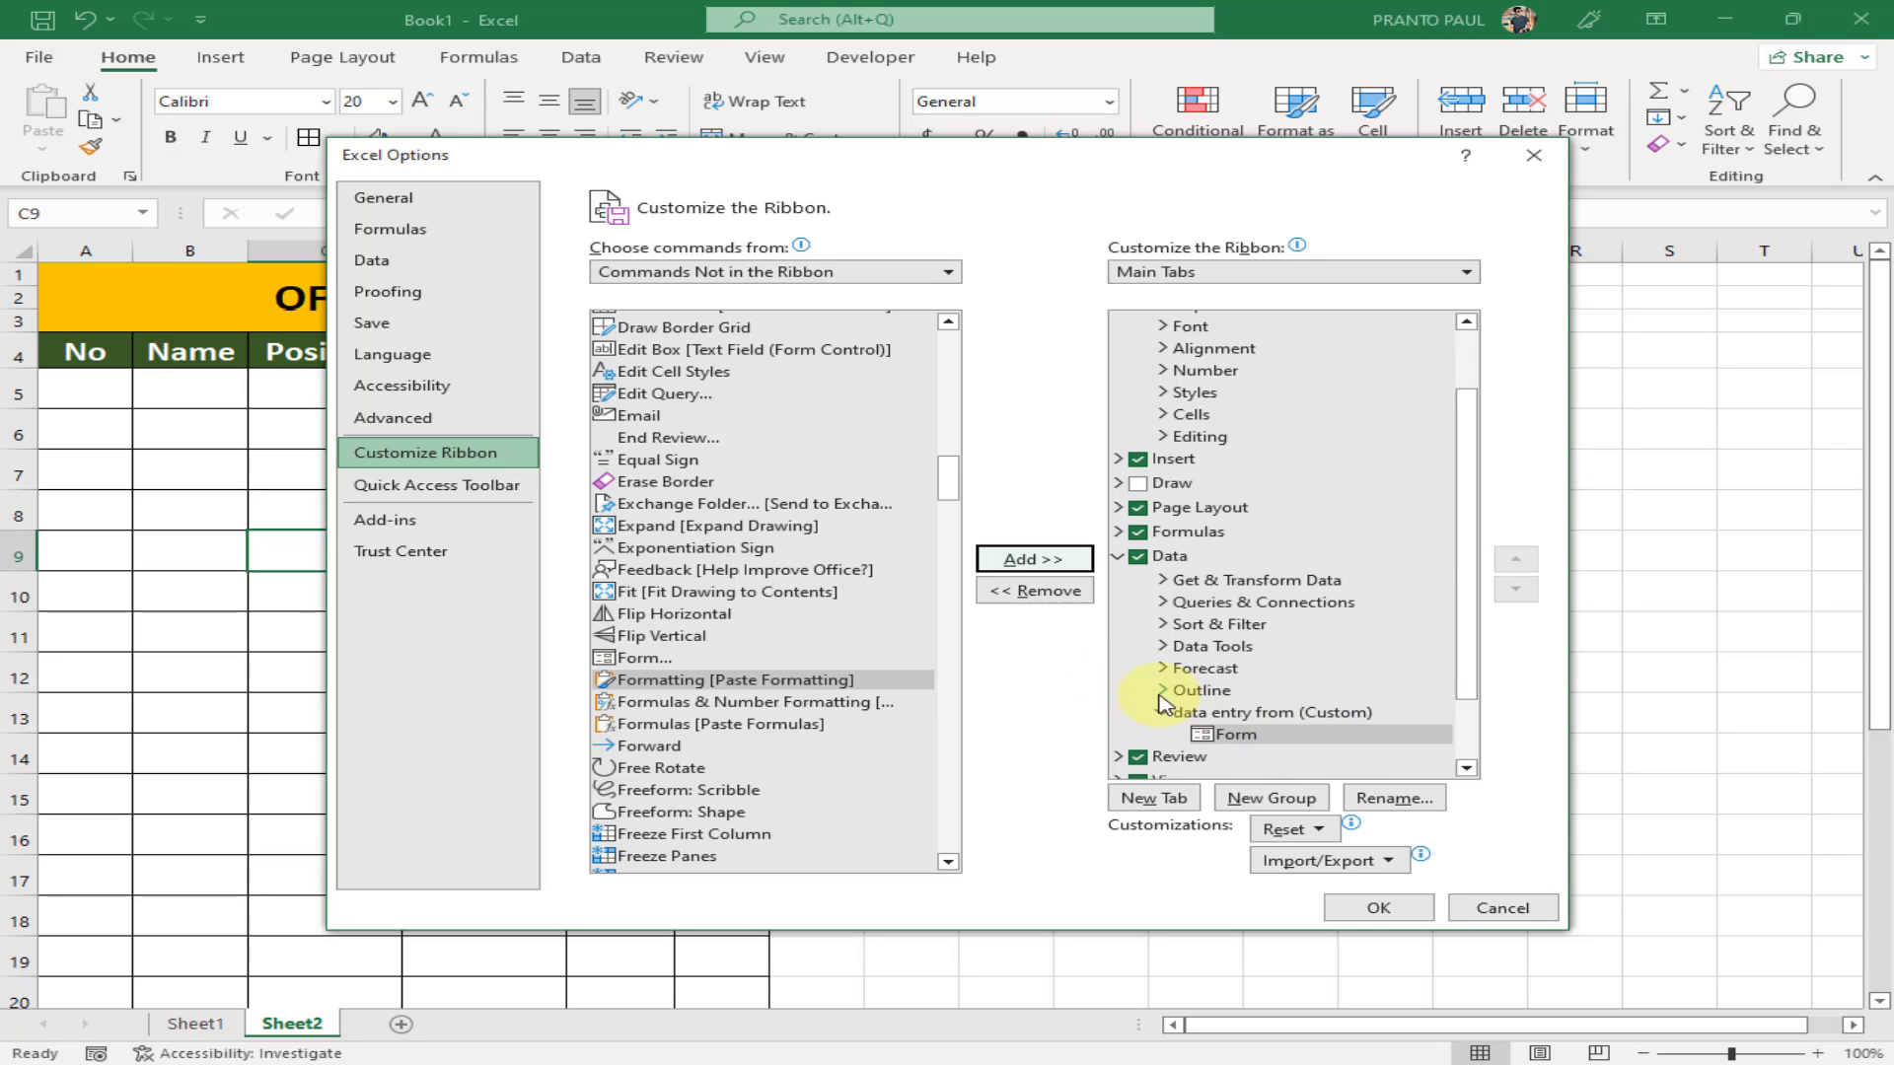
pyautogui.click(1379, 909)
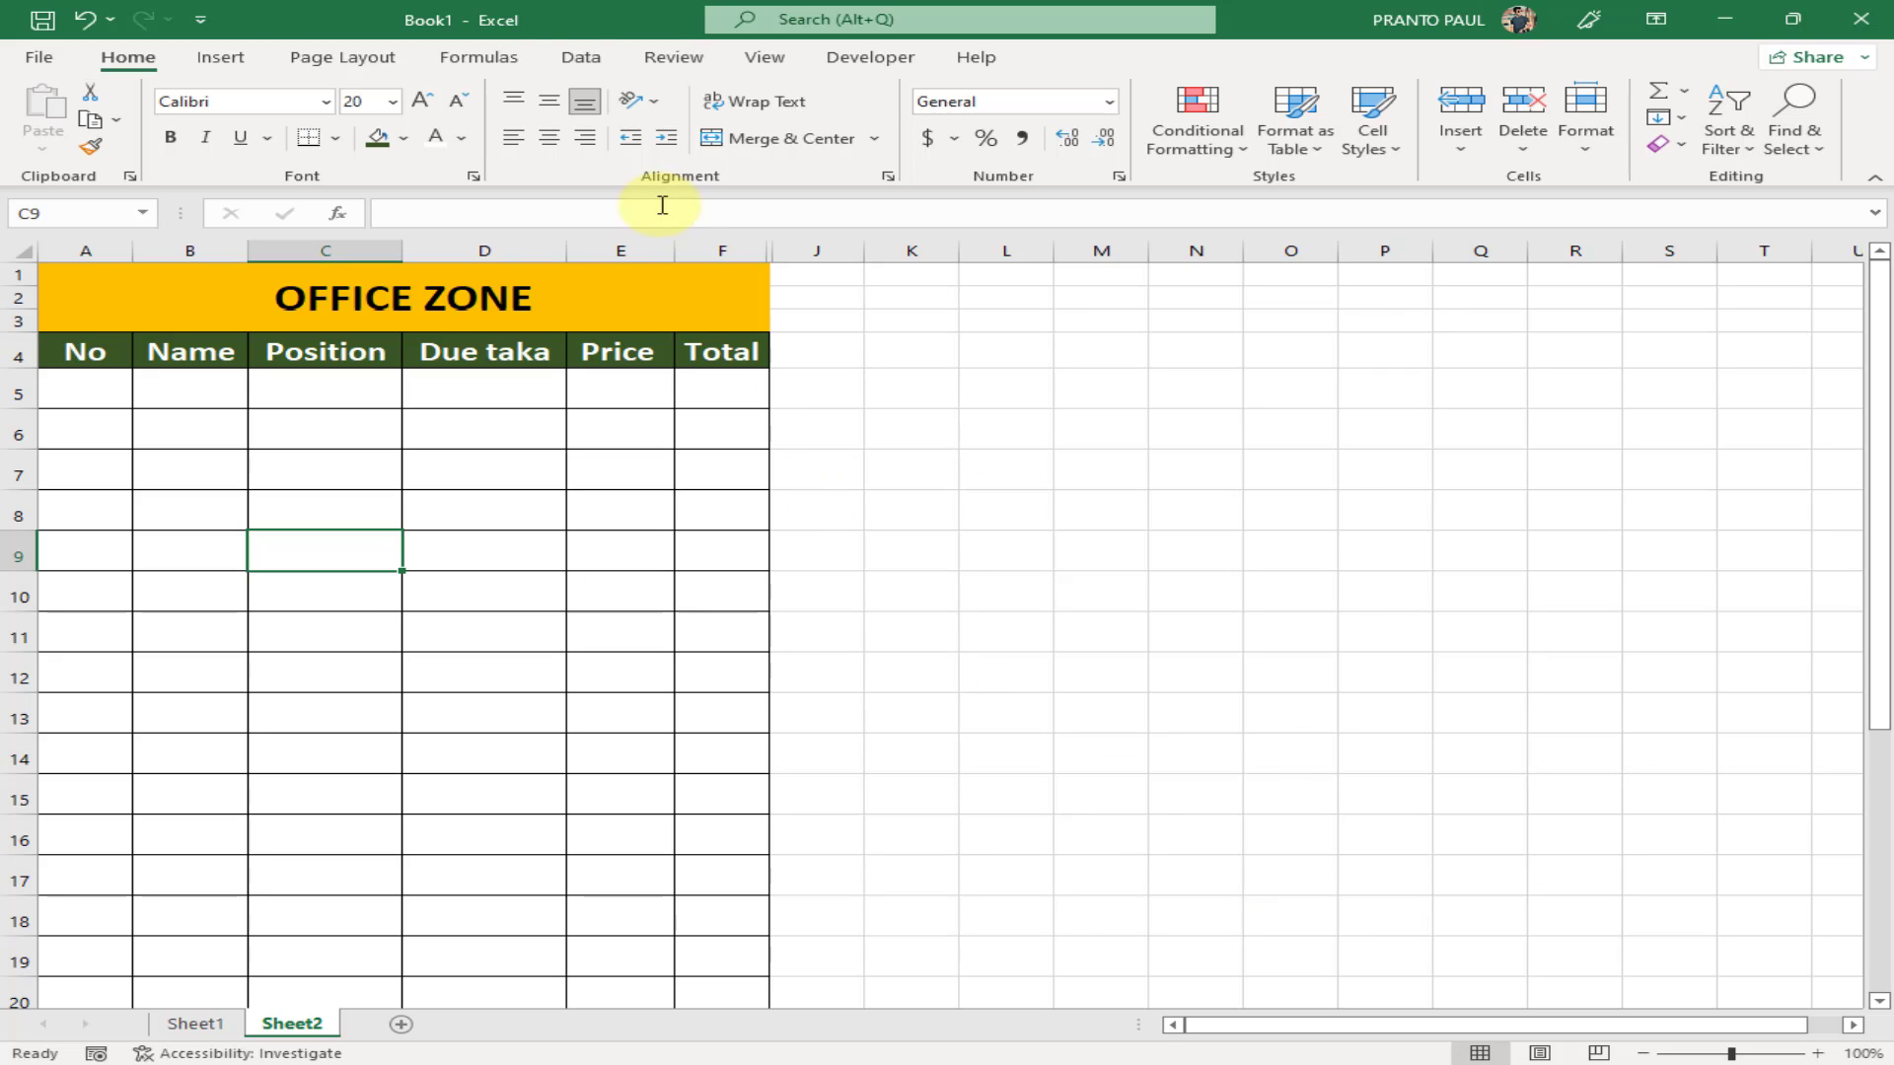
# Open the data entry form for the header cells A4:F4, using that row as the column labels
pyautogui.click(582, 59)
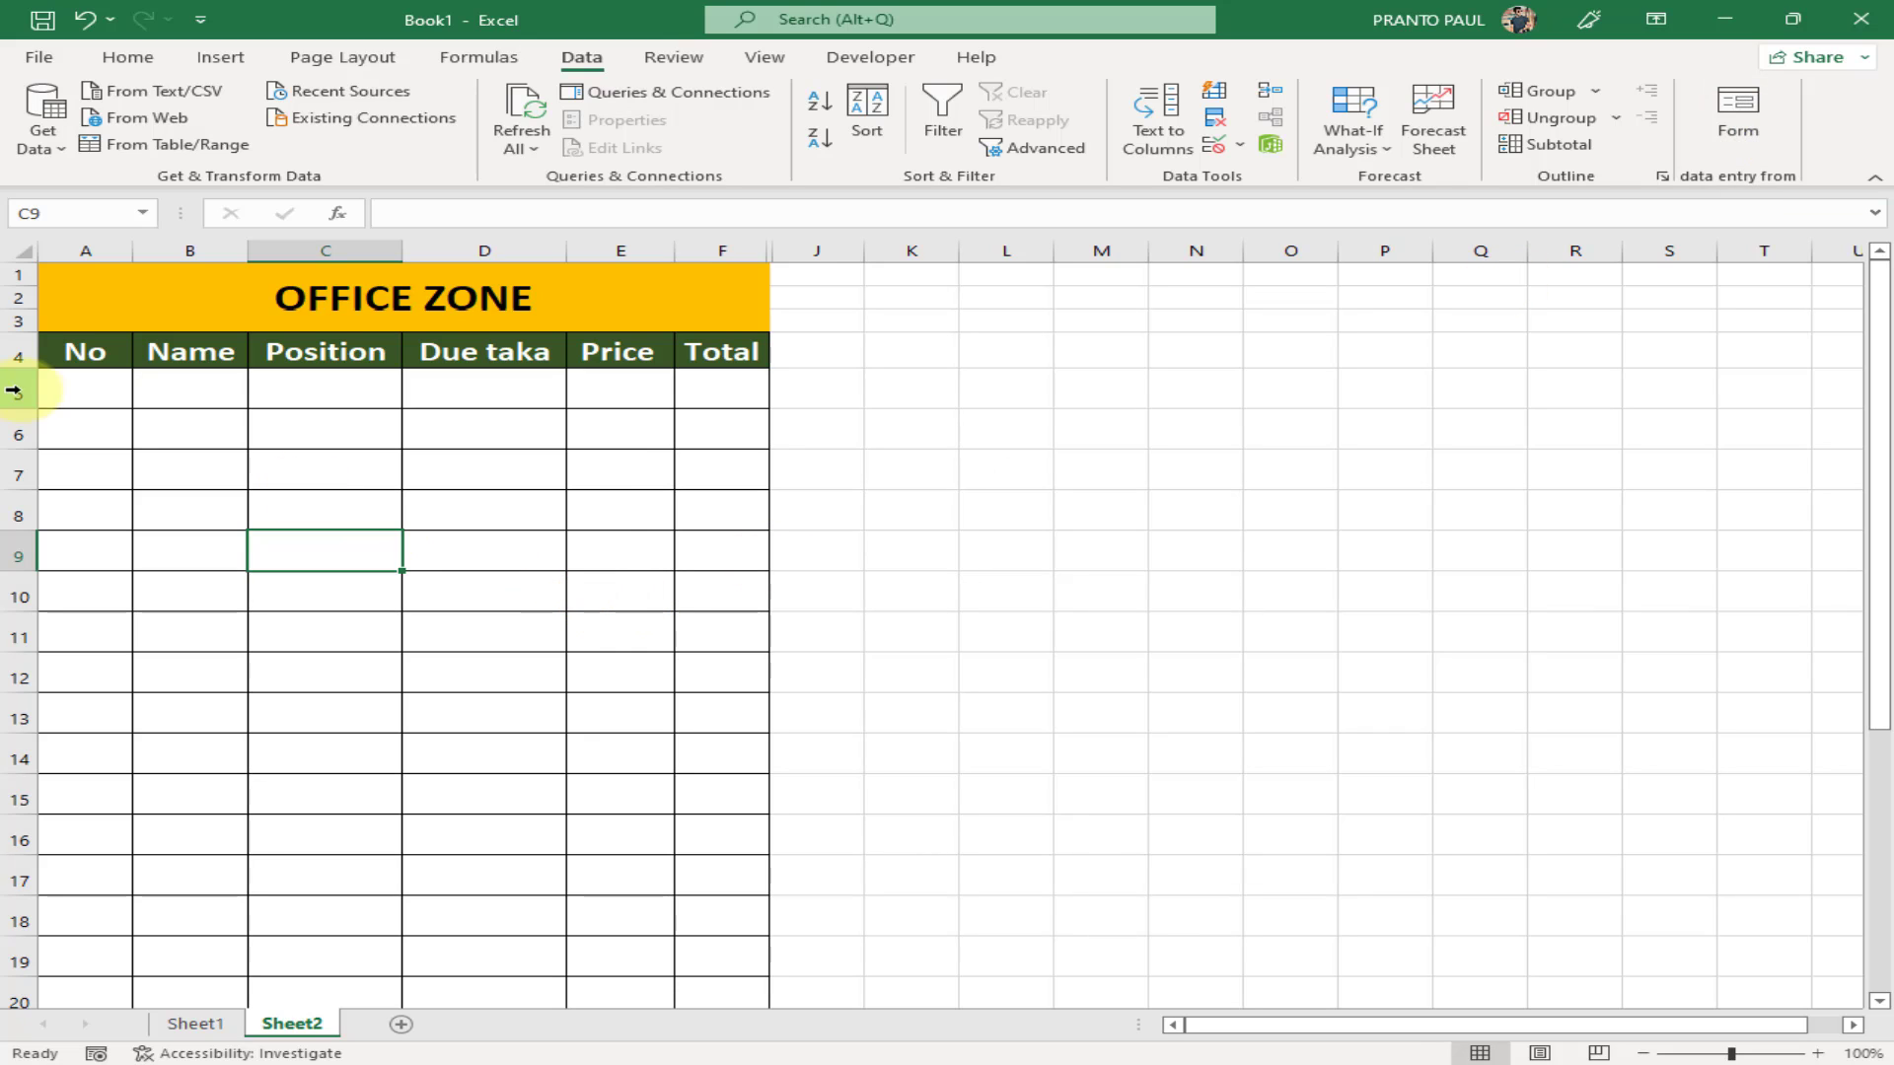
pyautogui.moveTo(85, 351); pyautogui.dragTo(725, 353)
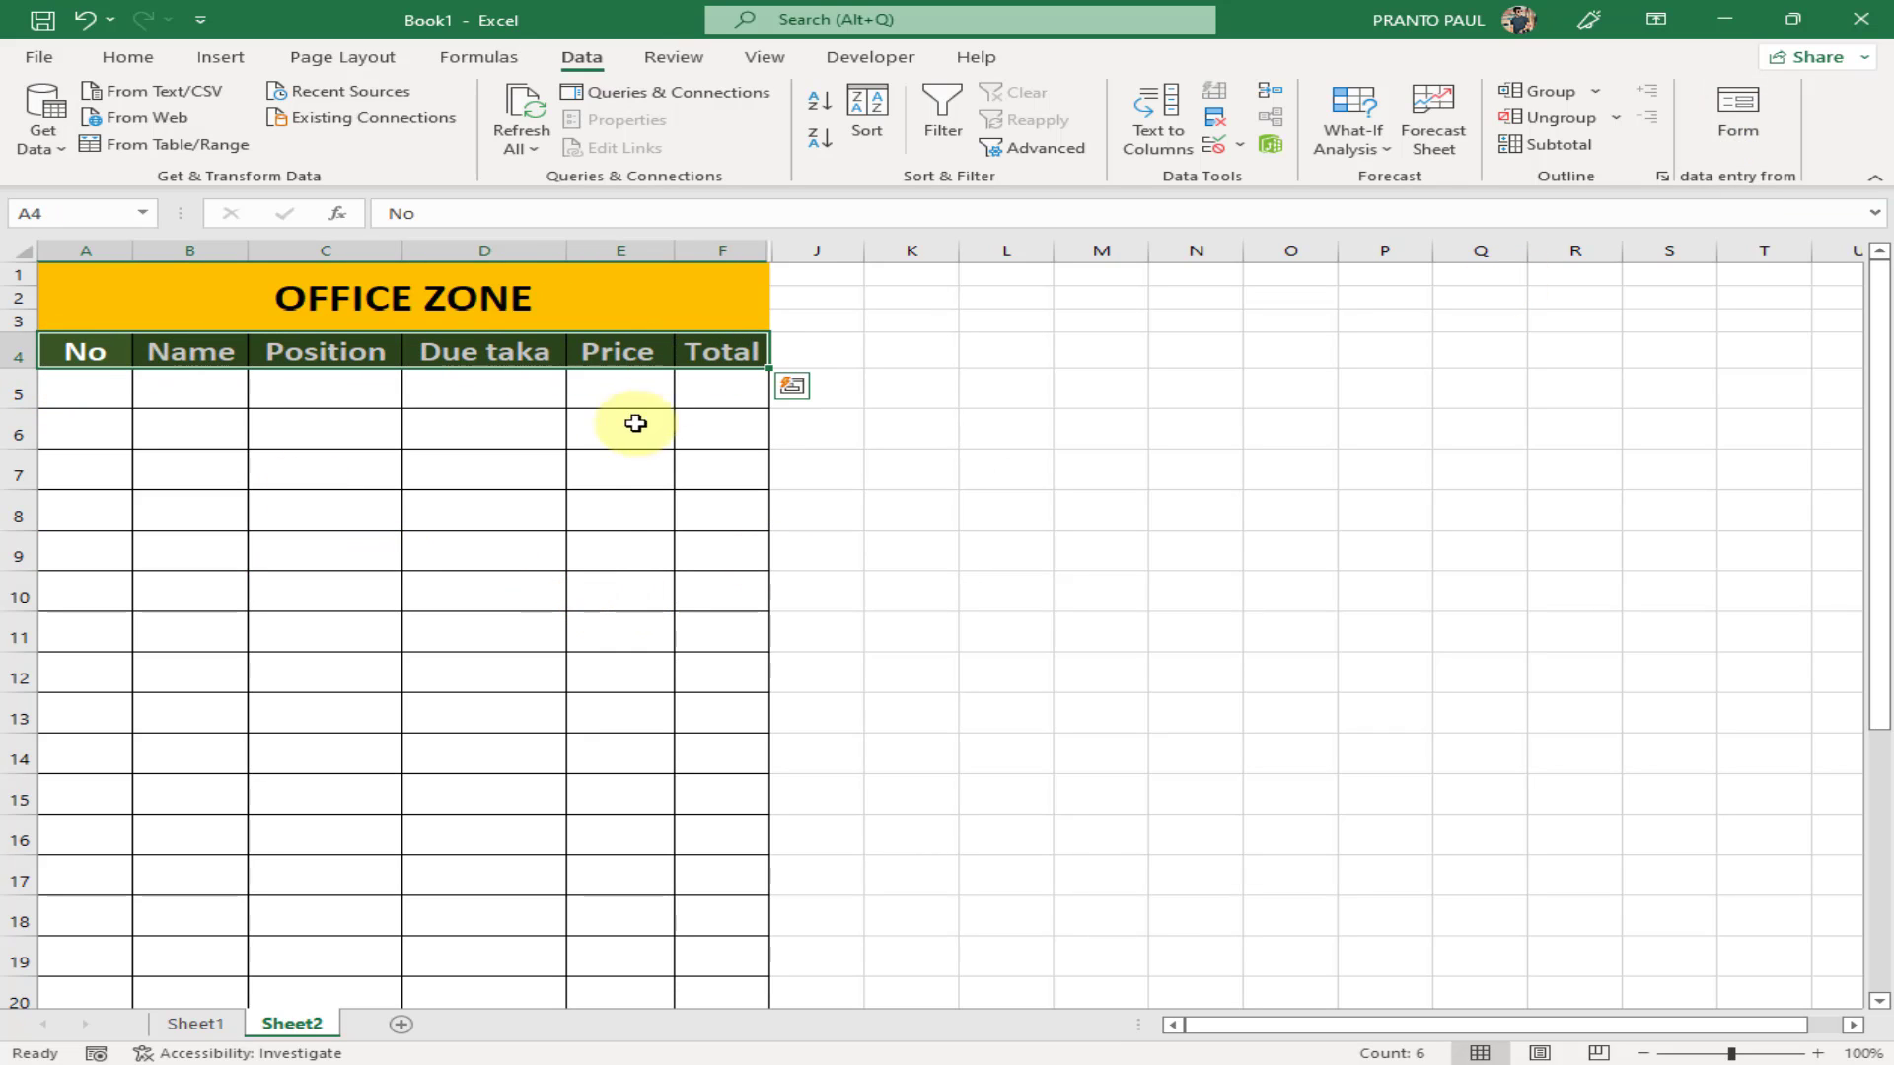
pyautogui.click(623, 430)
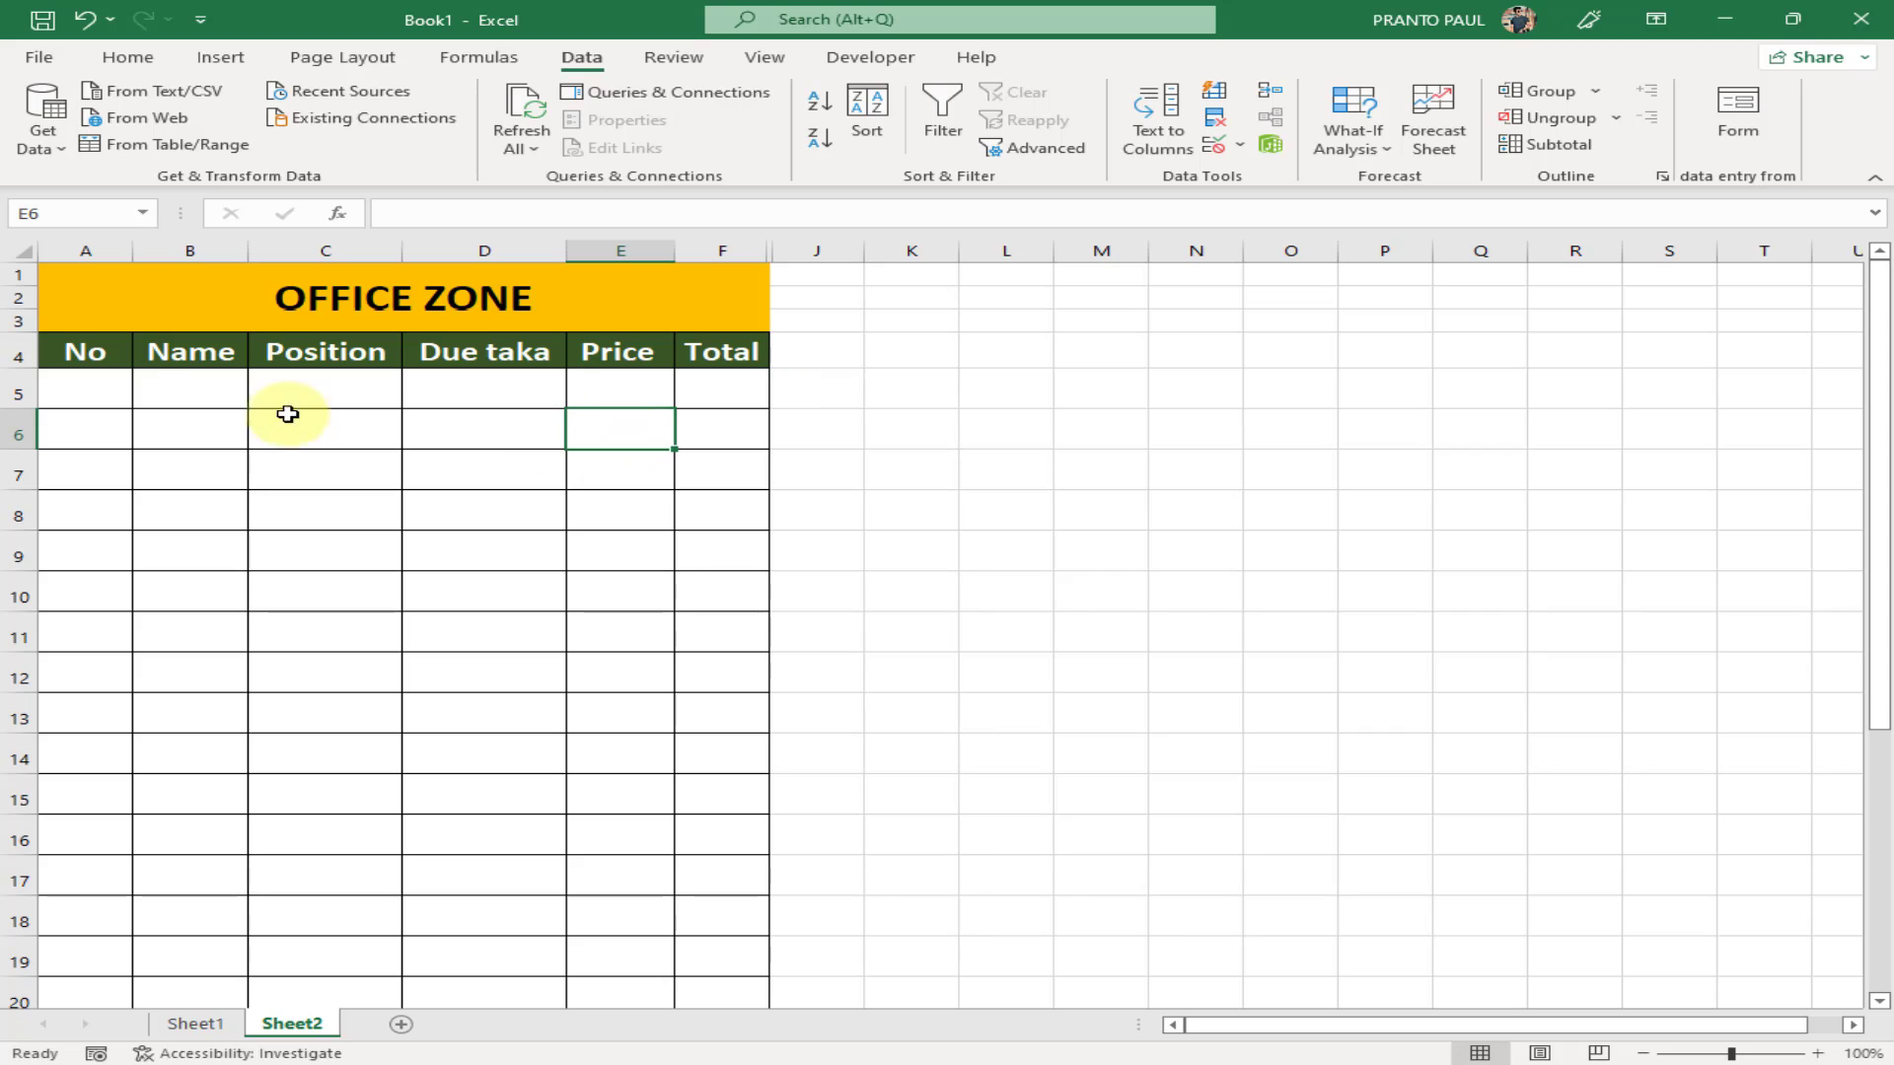
pyautogui.click(68, 354)
pyautogui.moveTo(68, 354); pyautogui.dragTo(714, 359)
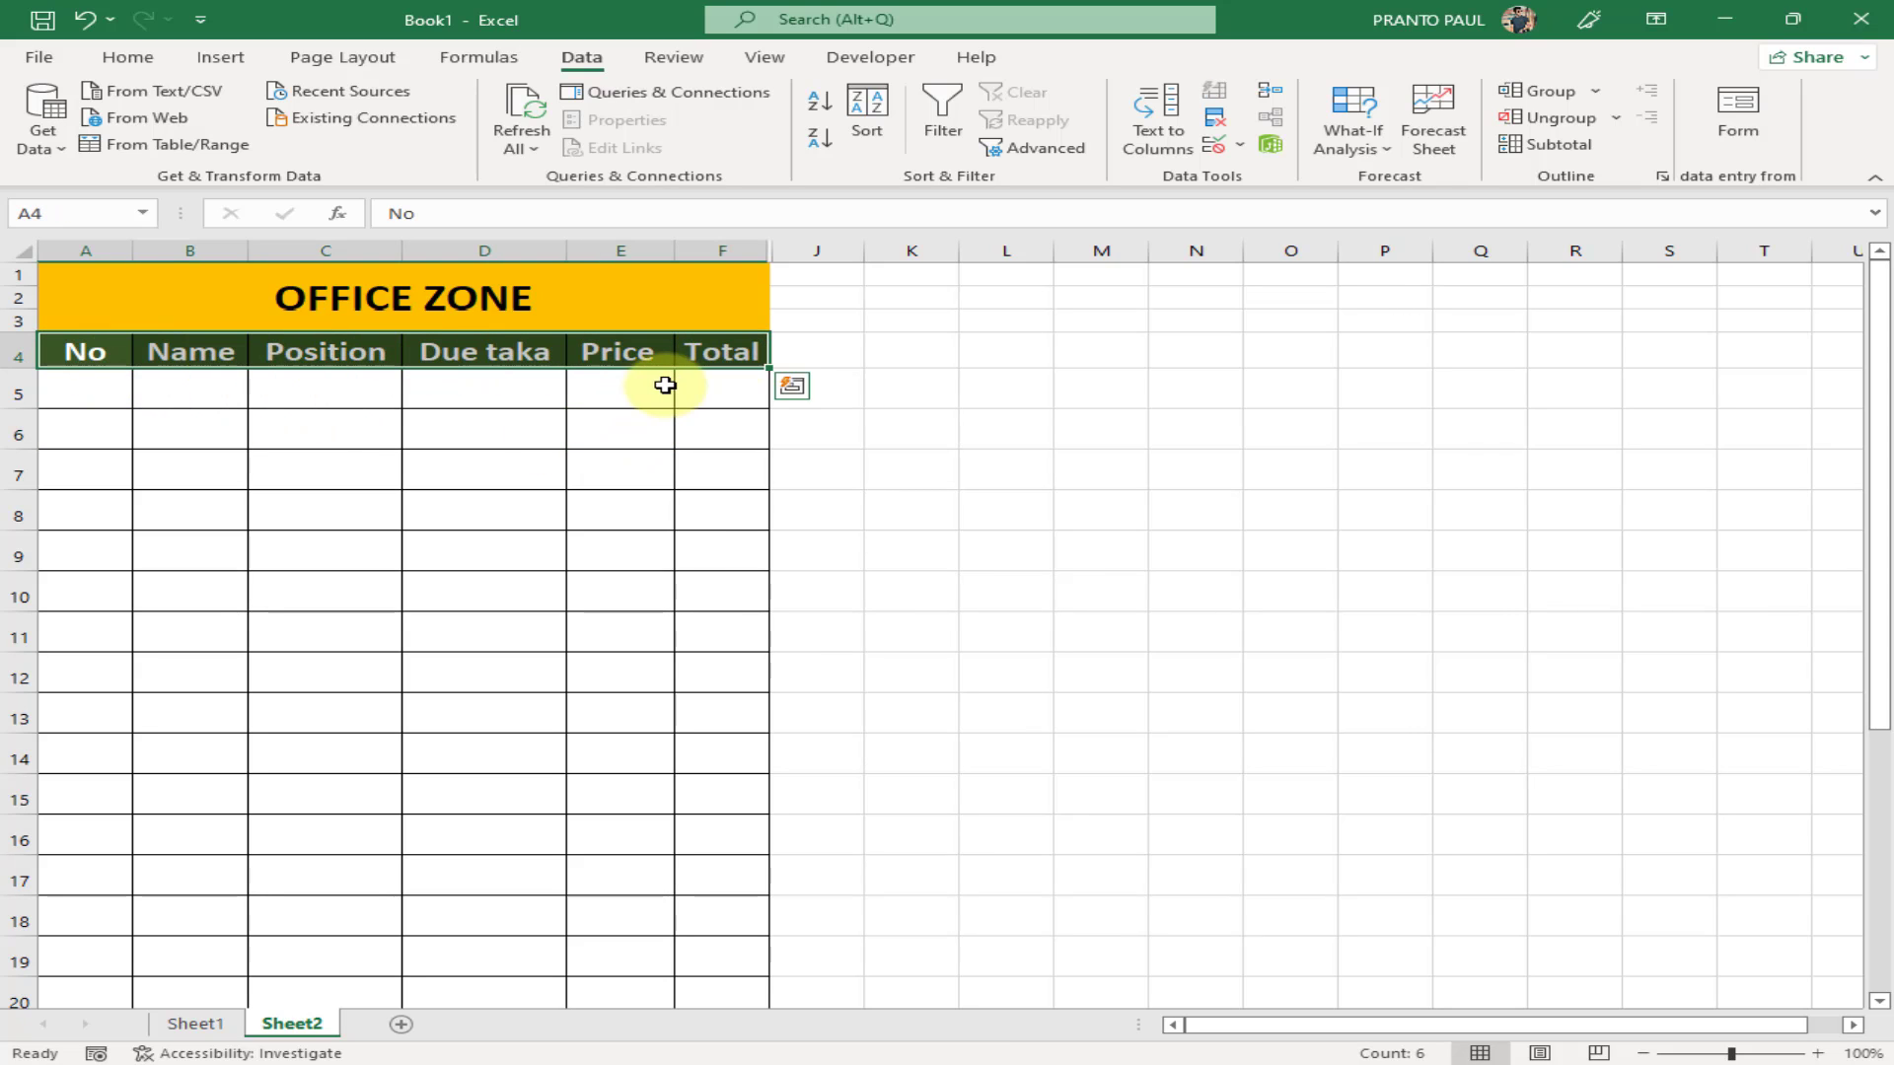
pyautogui.click(1744, 140)
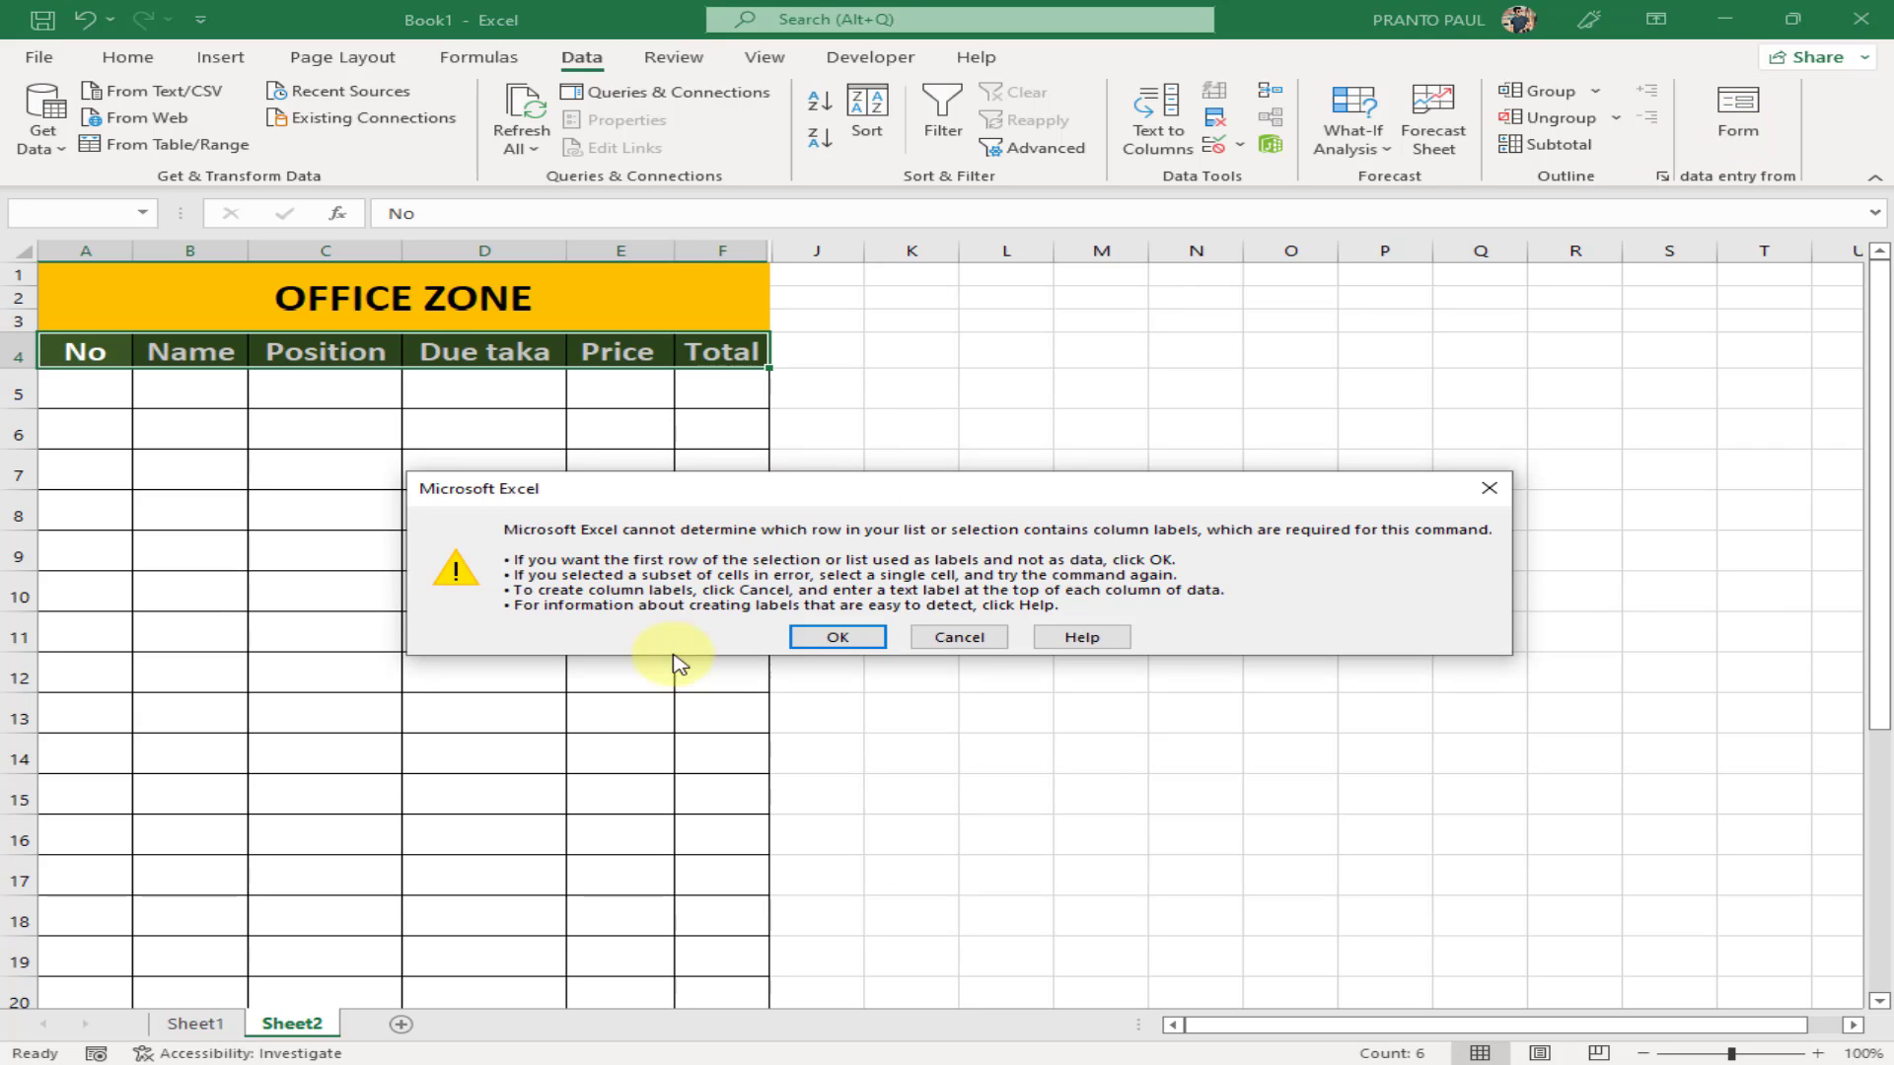
pyautogui.click(839, 639)
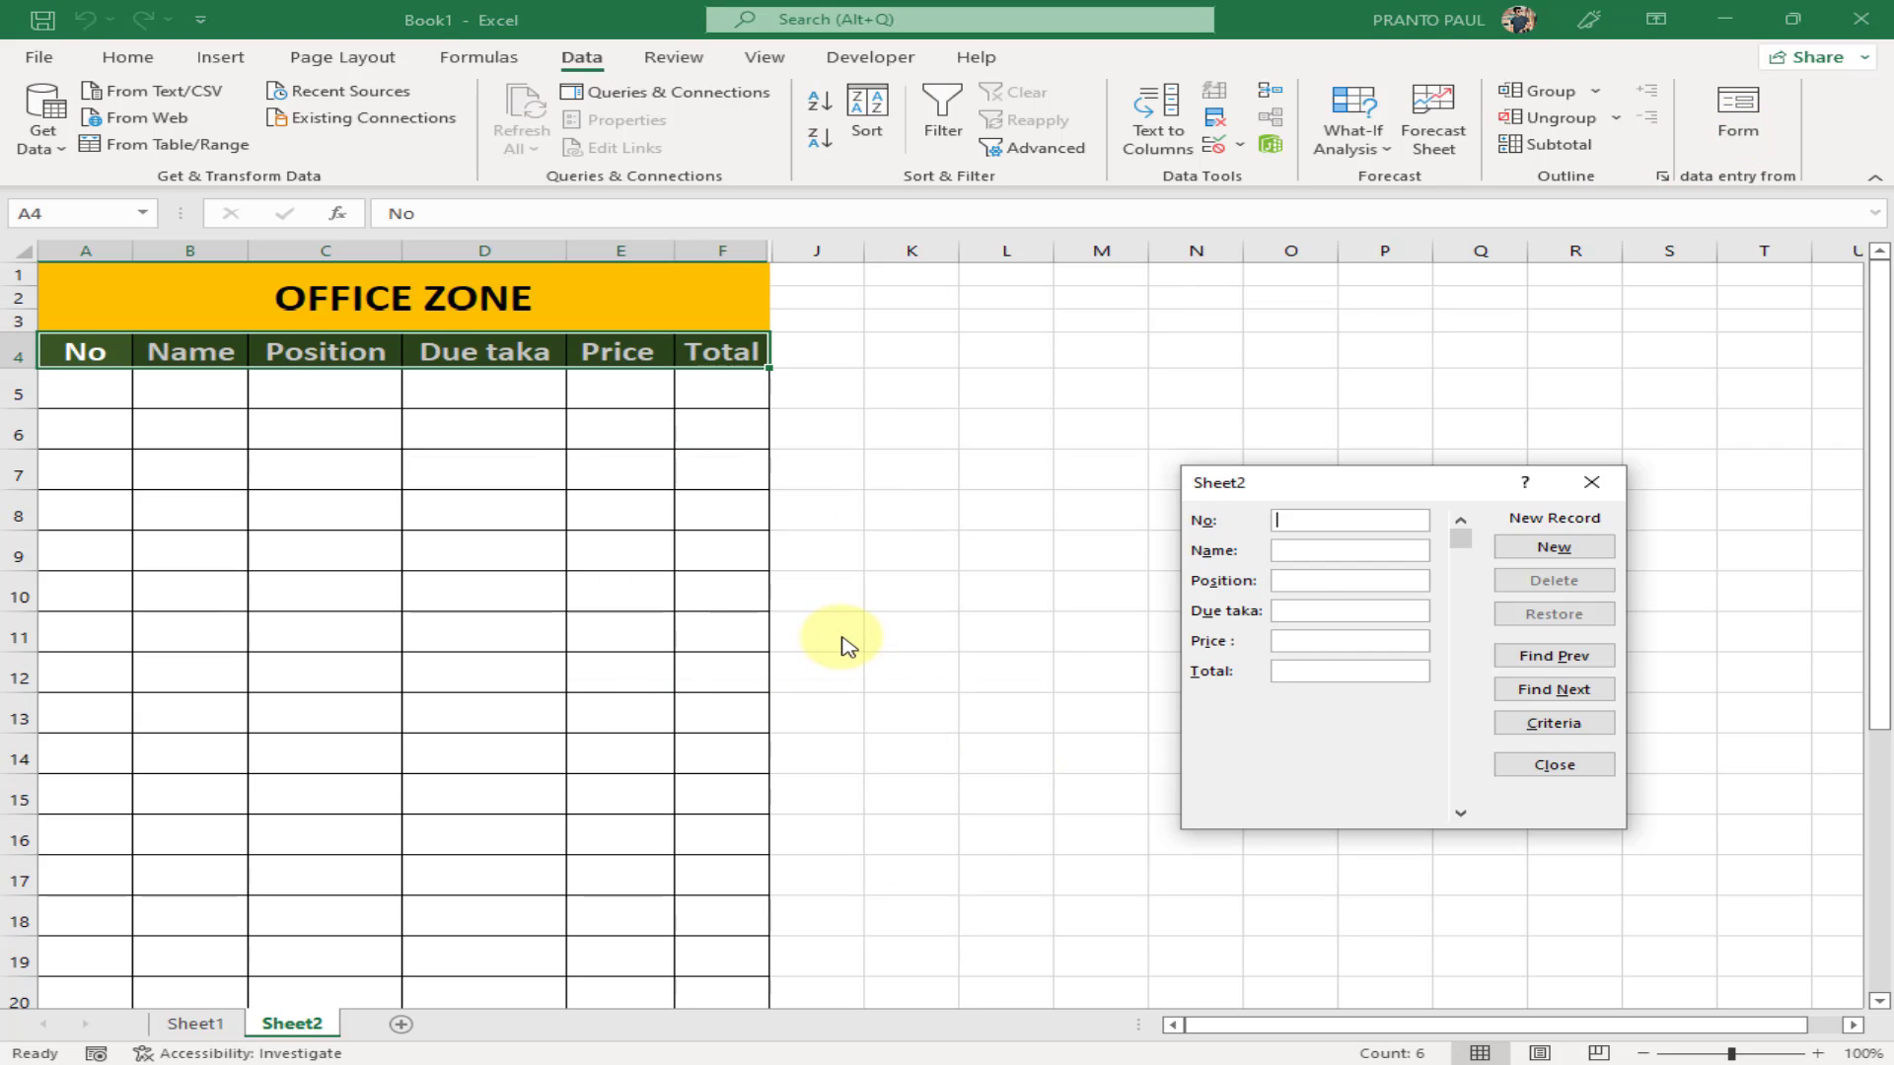
# Fill in the new record's No as 1, Name as abc and Position as xyz in the data entry form
pyautogui.moveTo(1452, 496); pyautogui.dragTo(1173, 471)
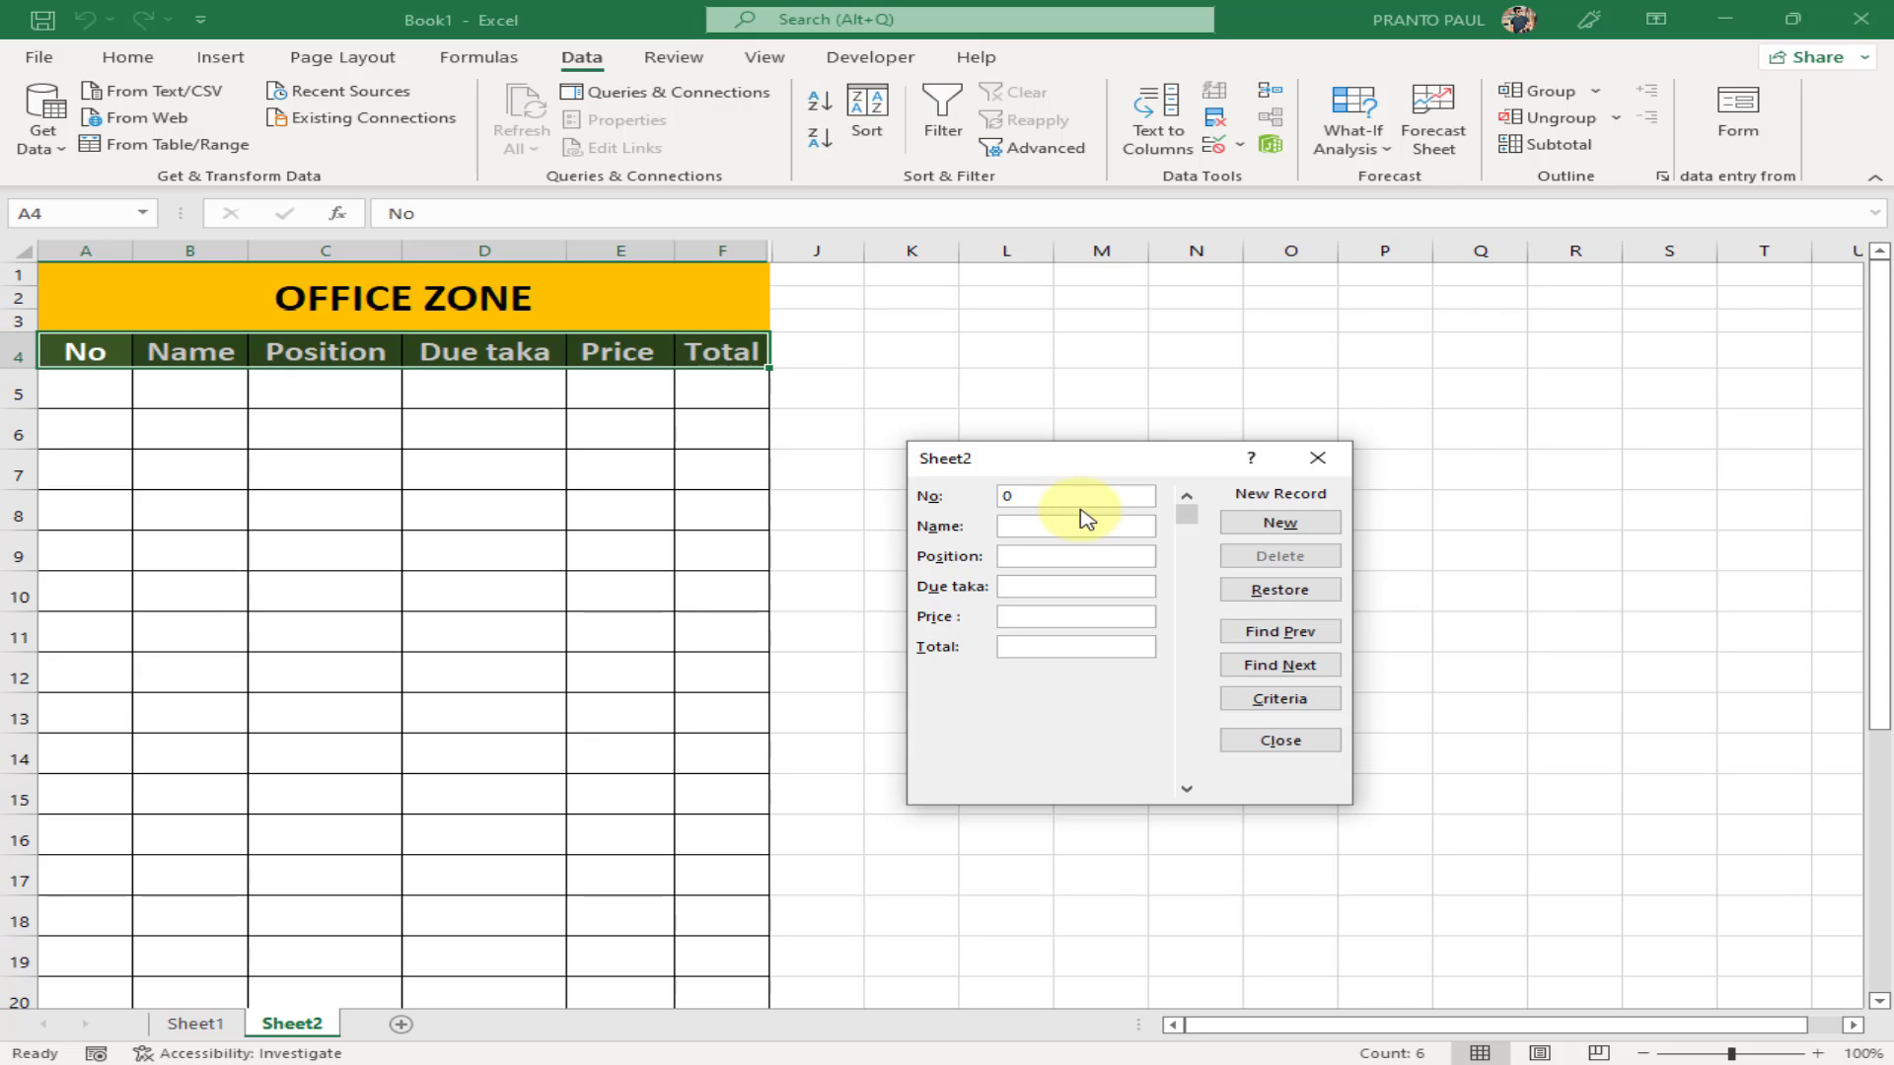
pyautogui.click(1071, 526)
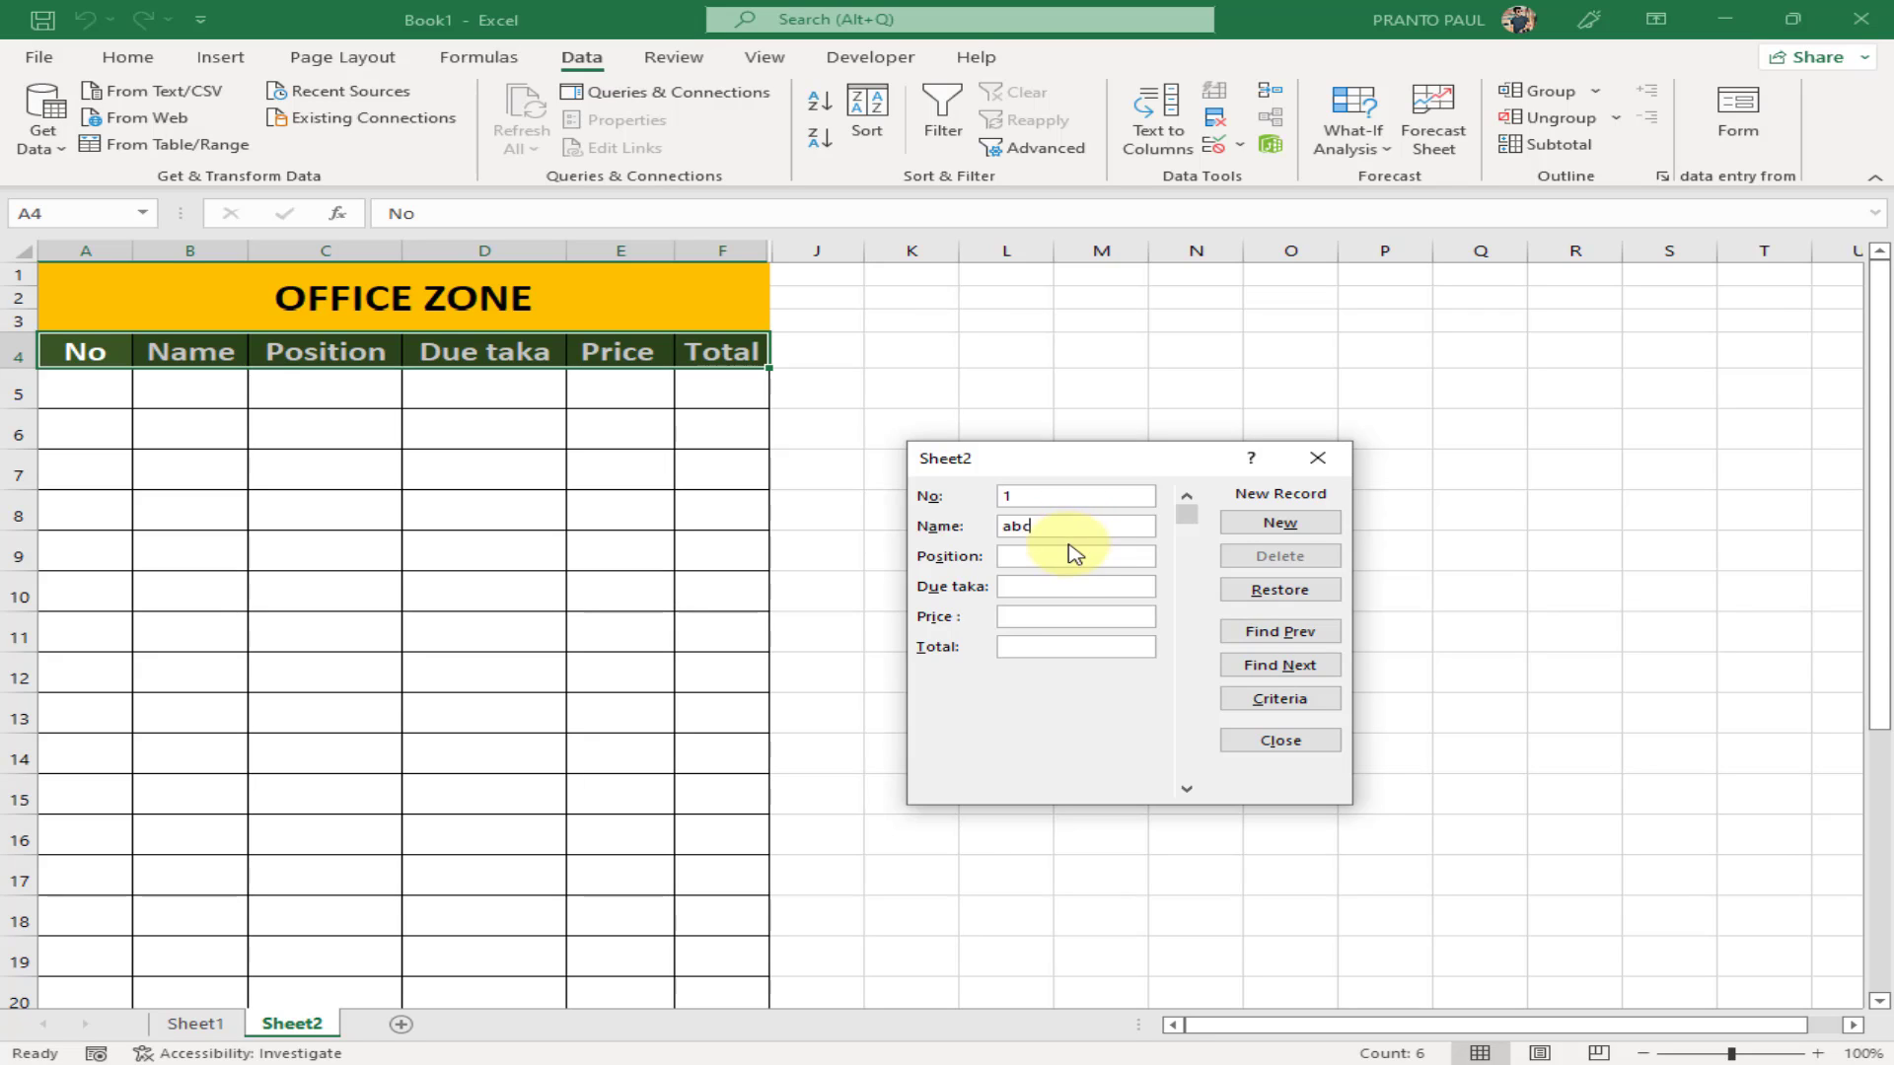
pyautogui.click(1061, 558)
pyautogui.write('xyx')
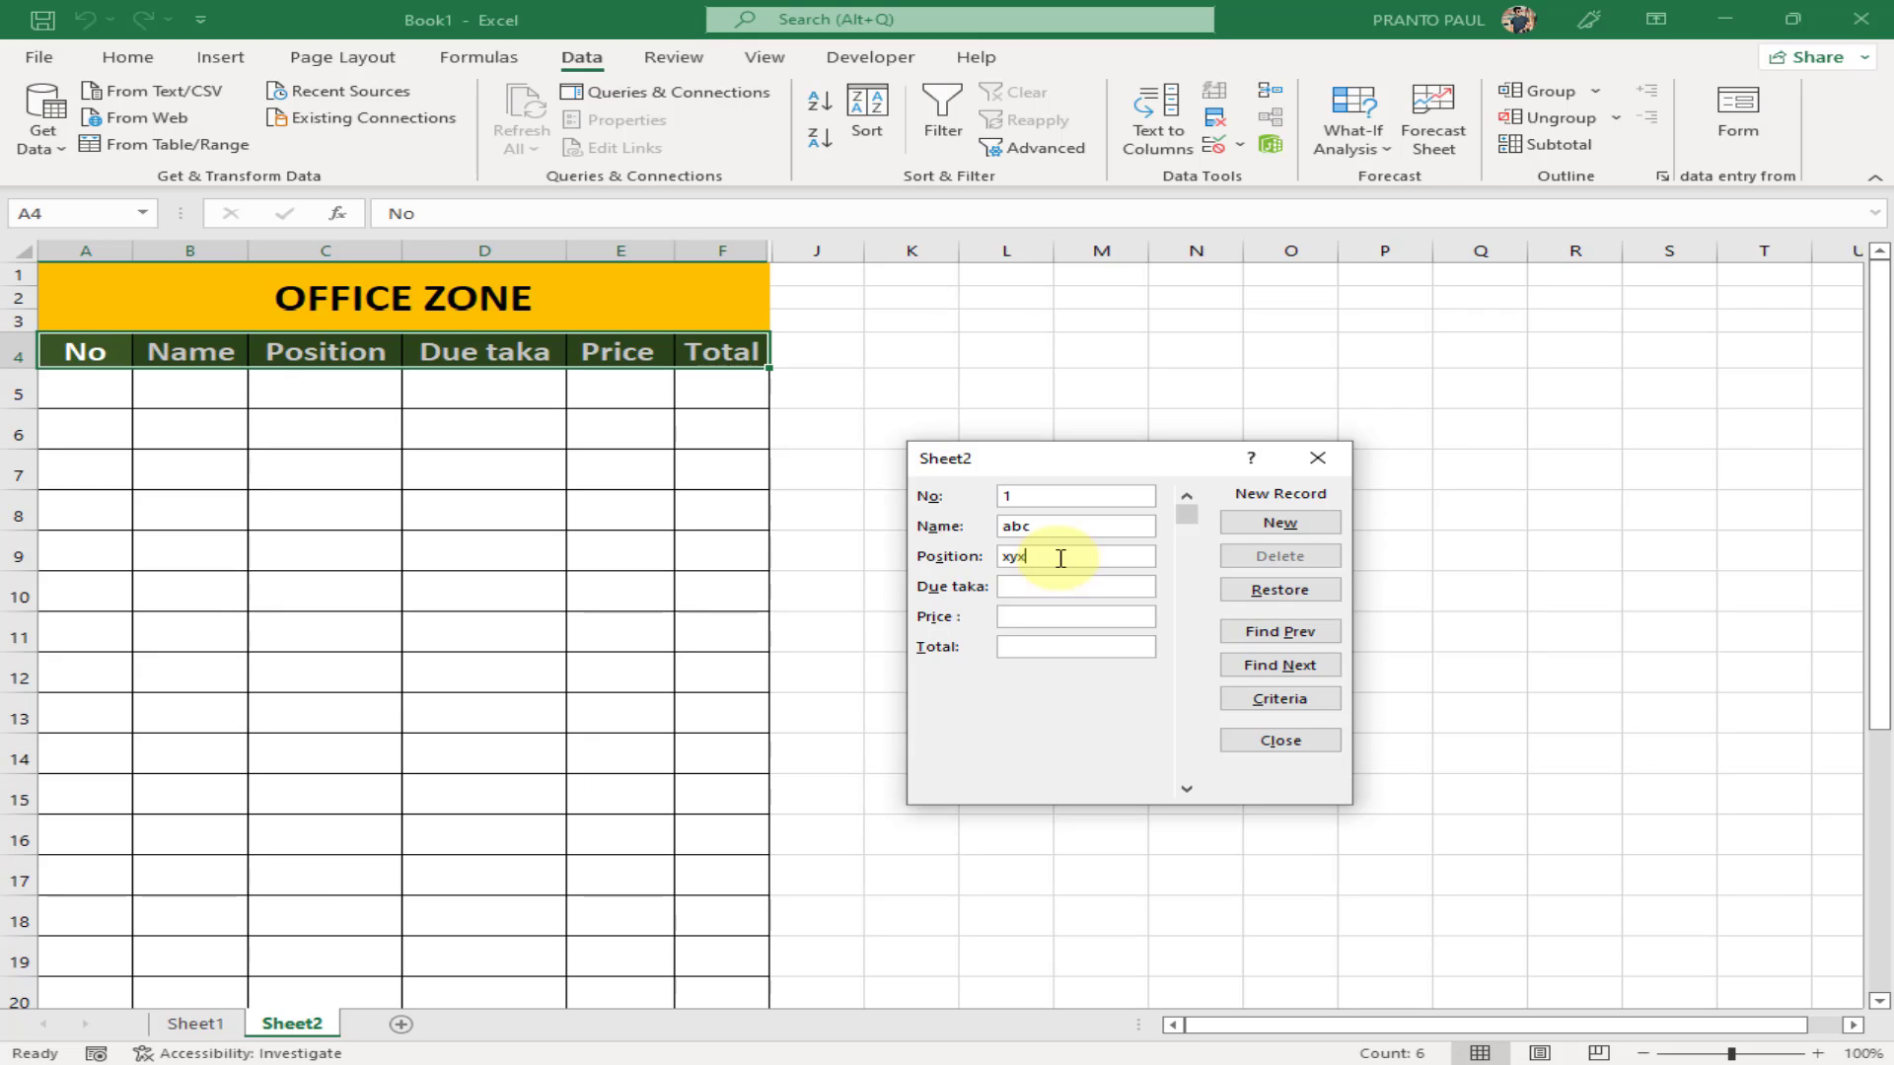
# Set Due taka to 500, Price to 200 and Total to 700, add the record to the table and close the form
pyautogui.click(1071, 582)
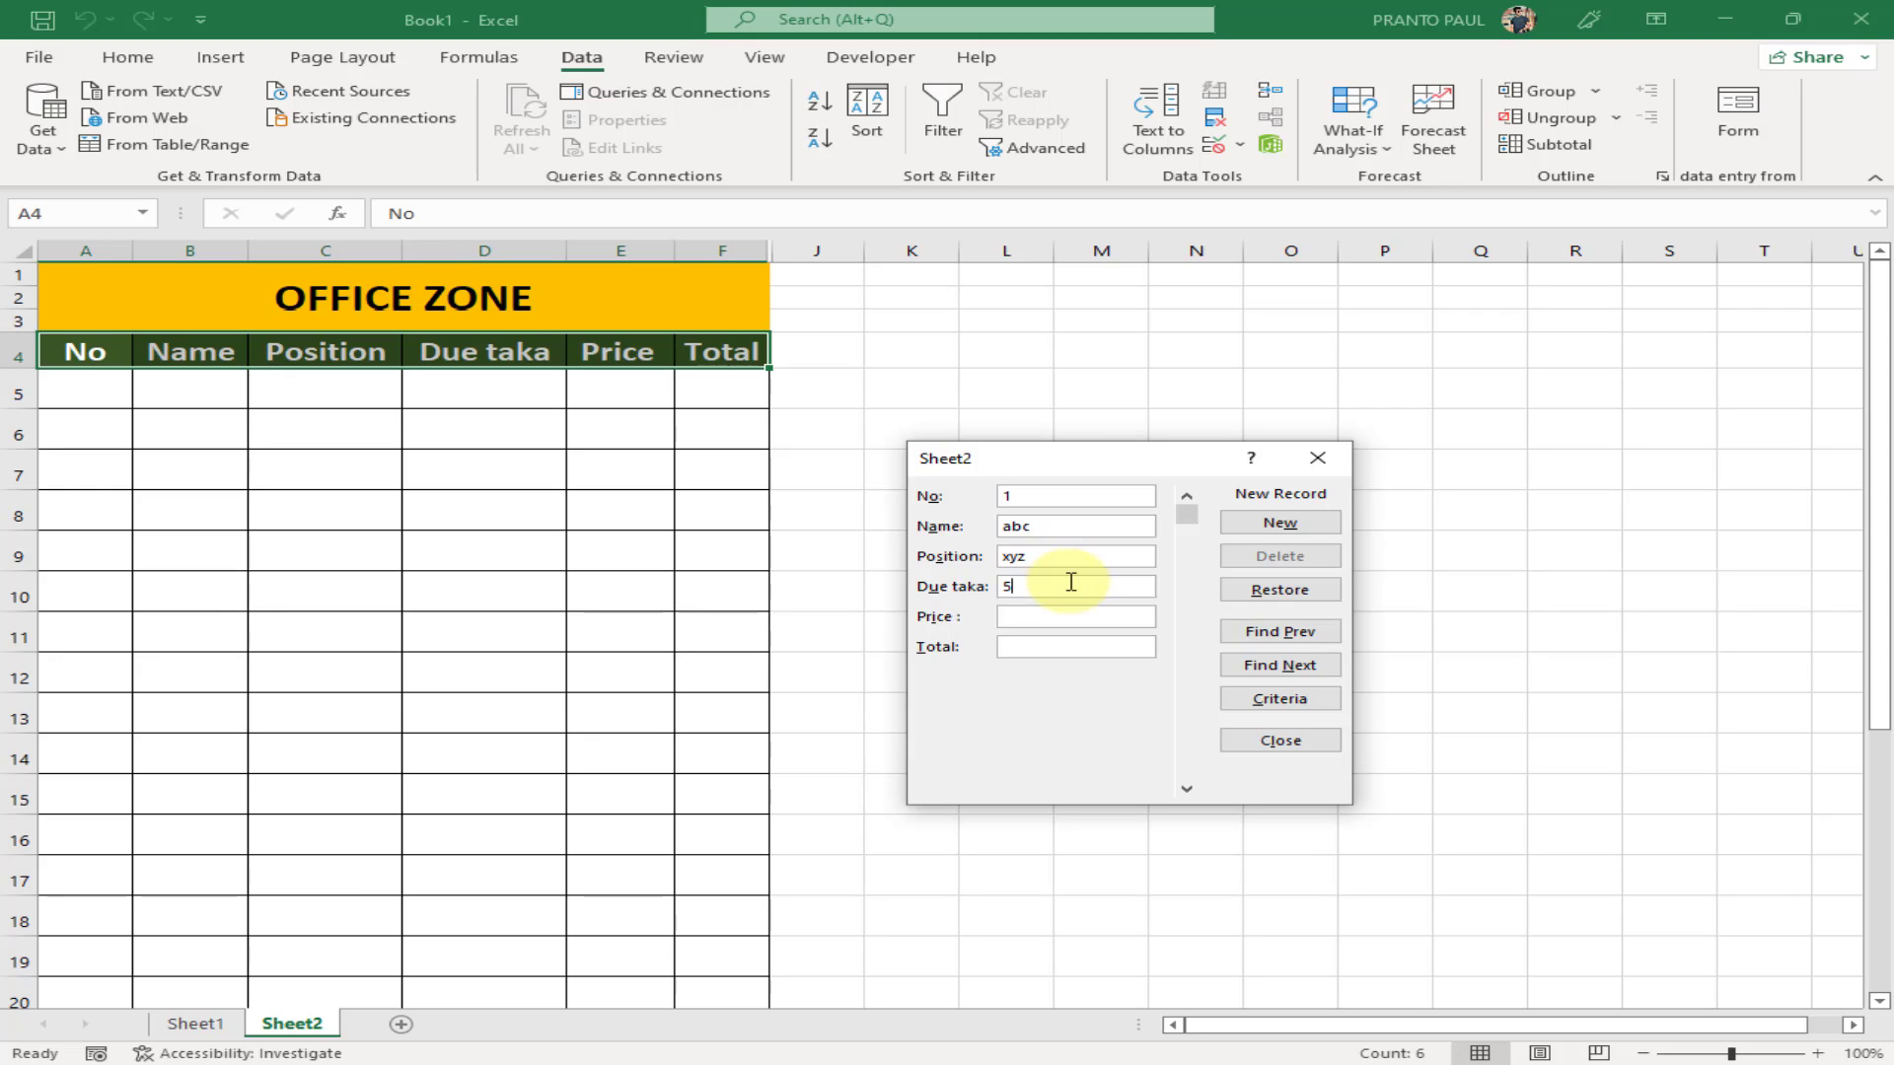
pyautogui.write('500')
pyautogui.click(1070, 617)
pyautogui.write('200')
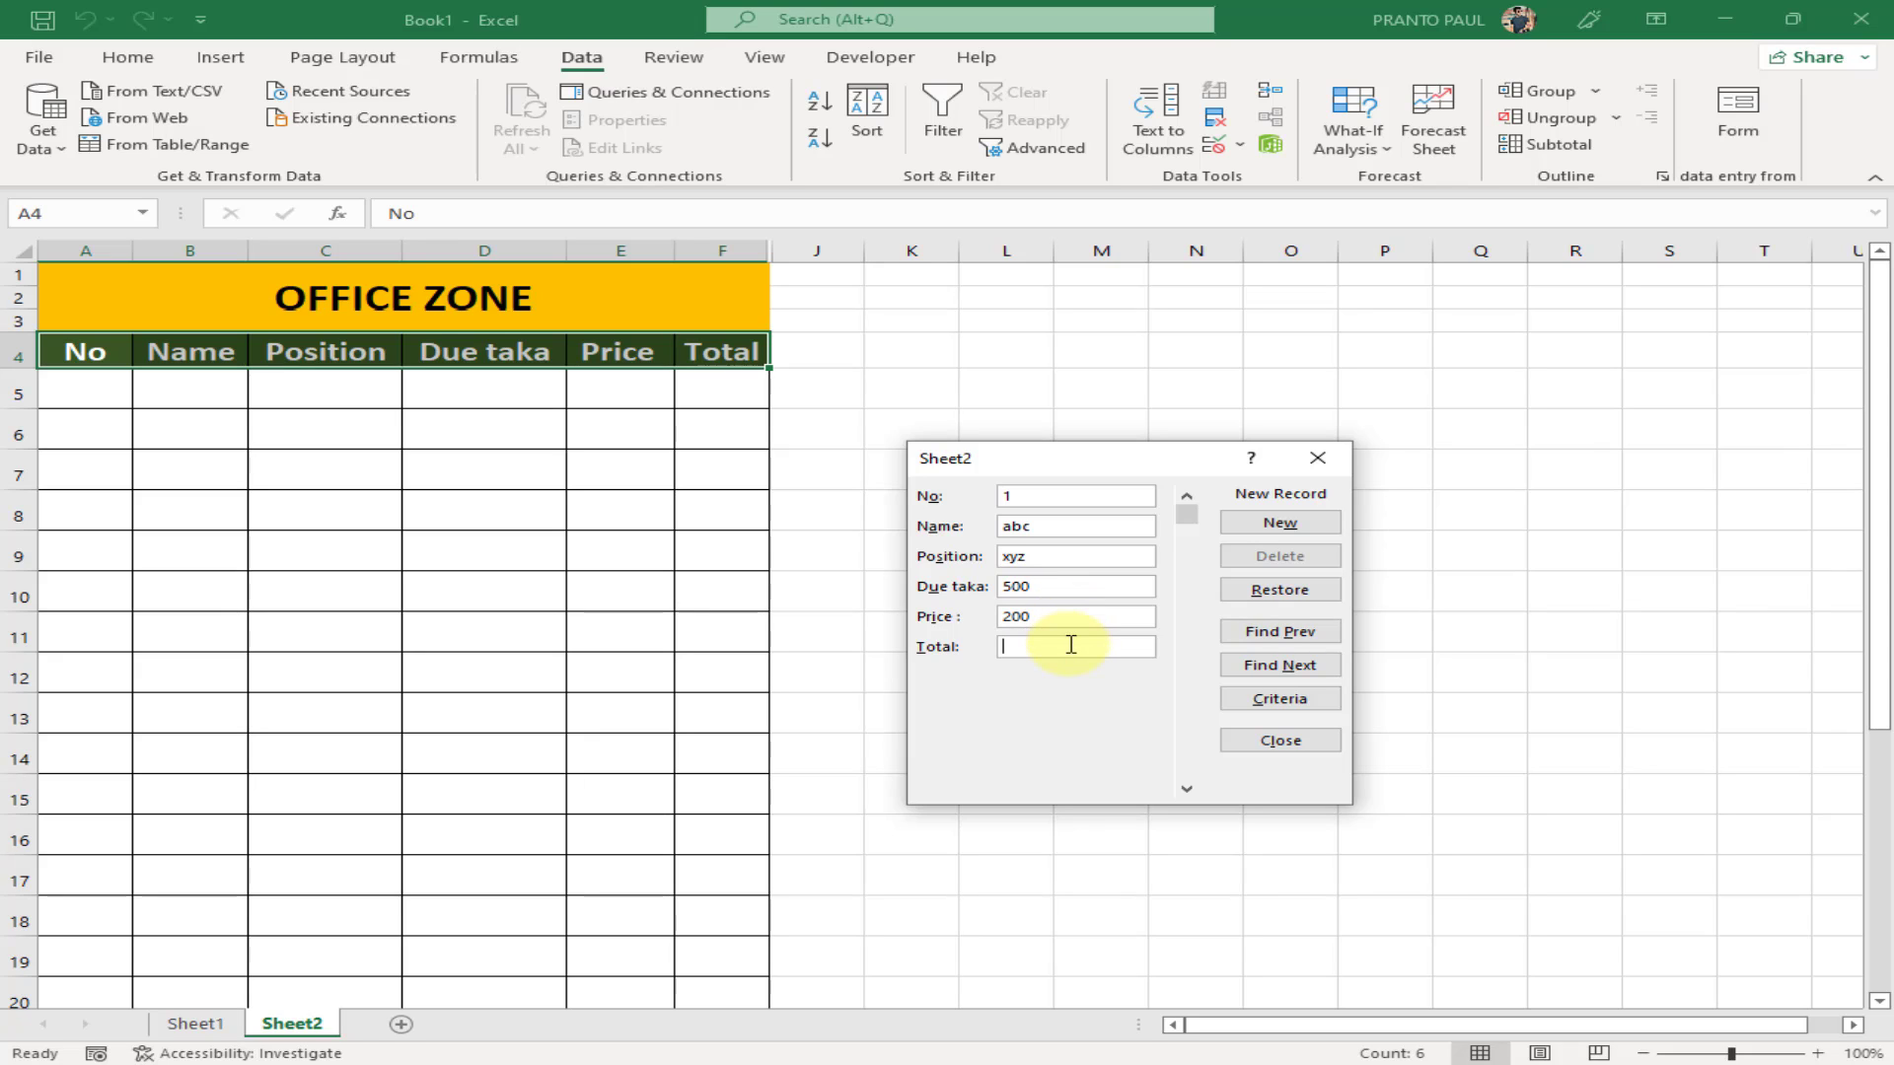
pyautogui.click(1071, 644)
pyautogui.write('700')
pyautogui.click(1249, 525)
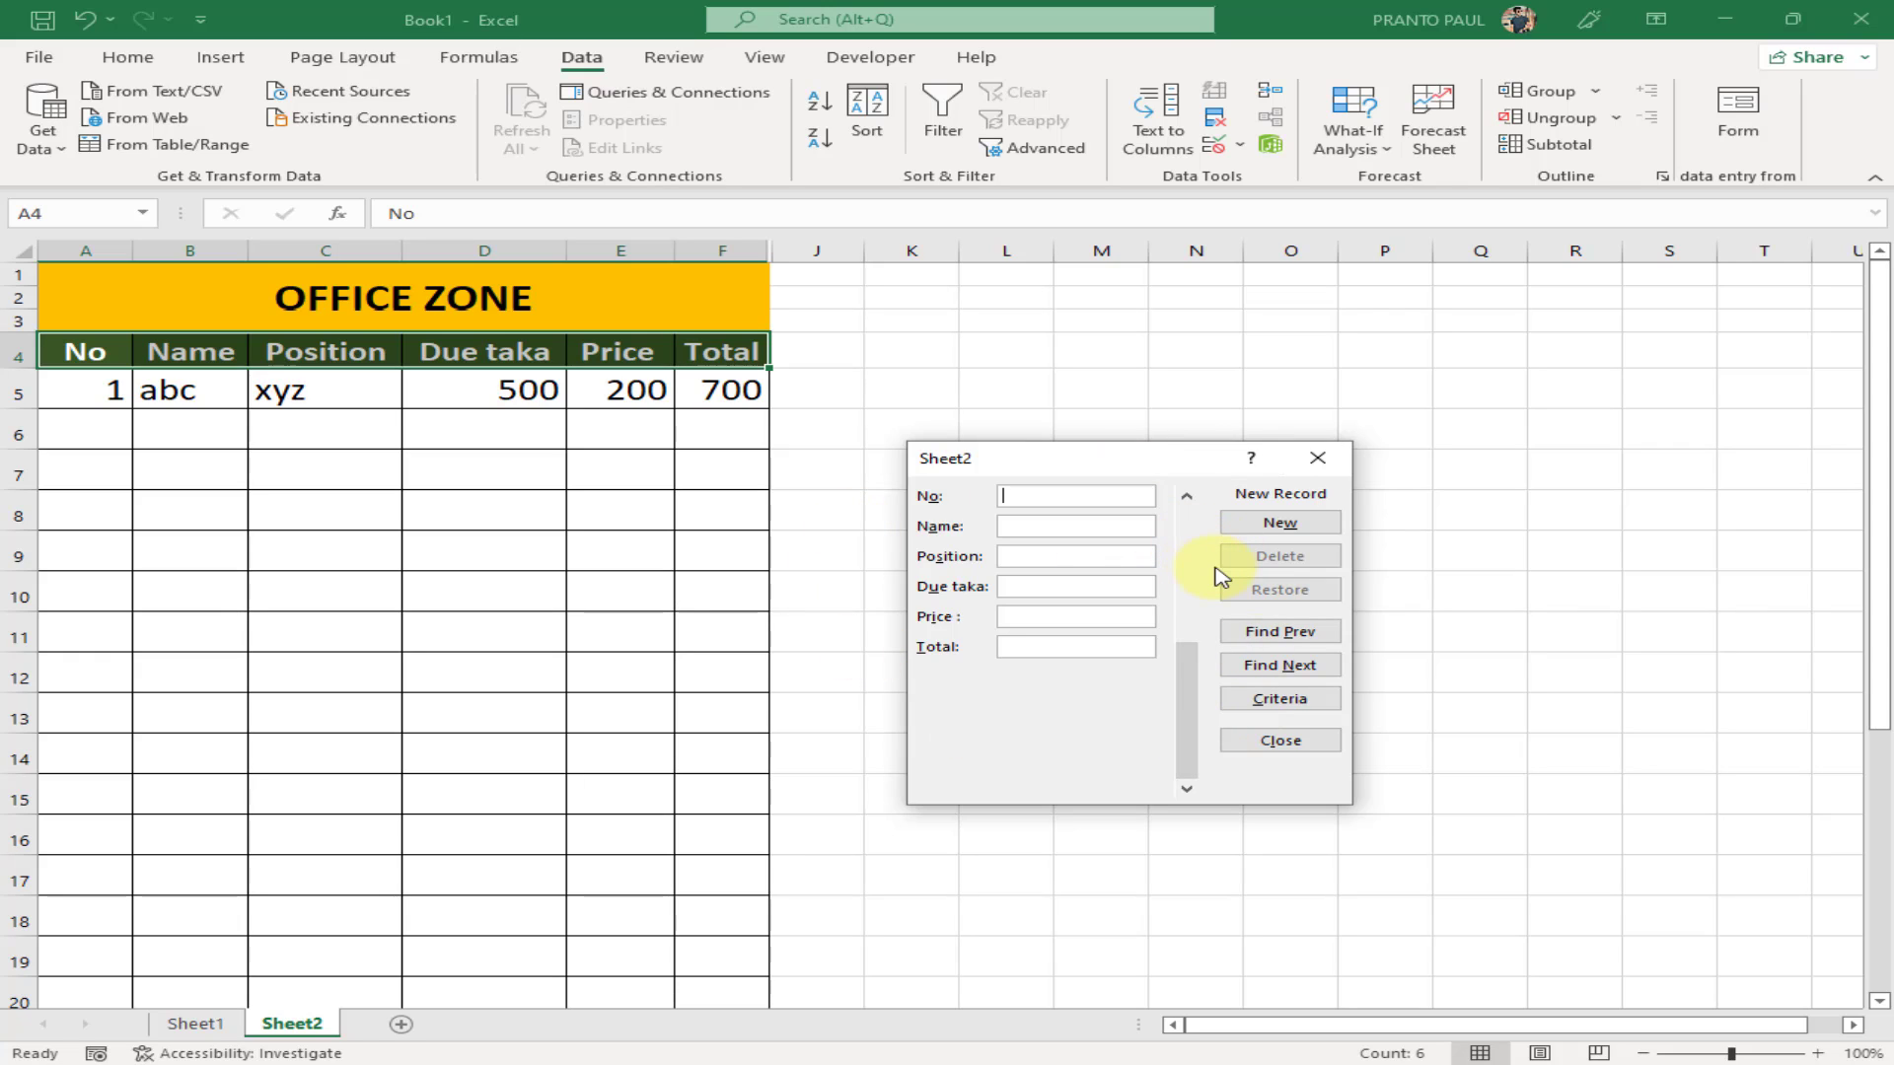
pyautogui.click(1282, 742)
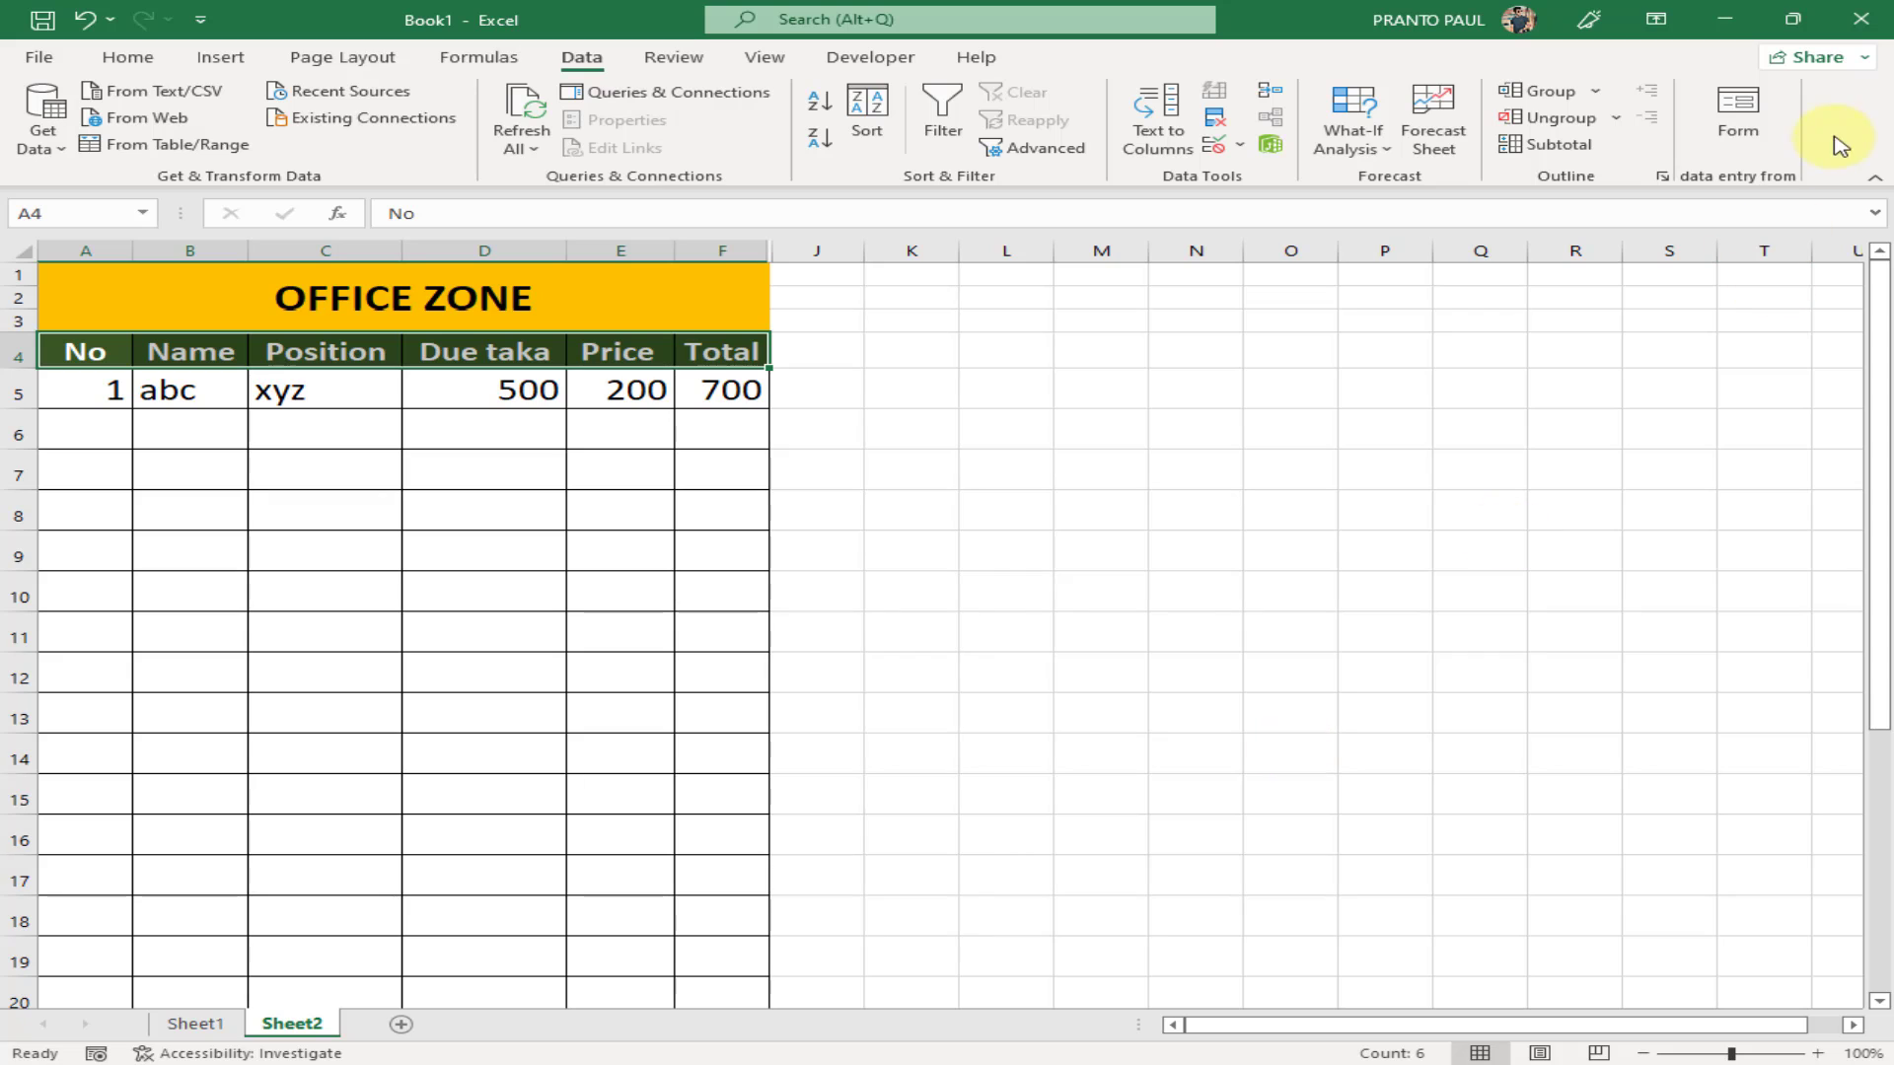
# Reopen the data entry form, permanently delete record No 1 from the OFFICE ZONE table and close the form
pyautogui.click(1740, 131)
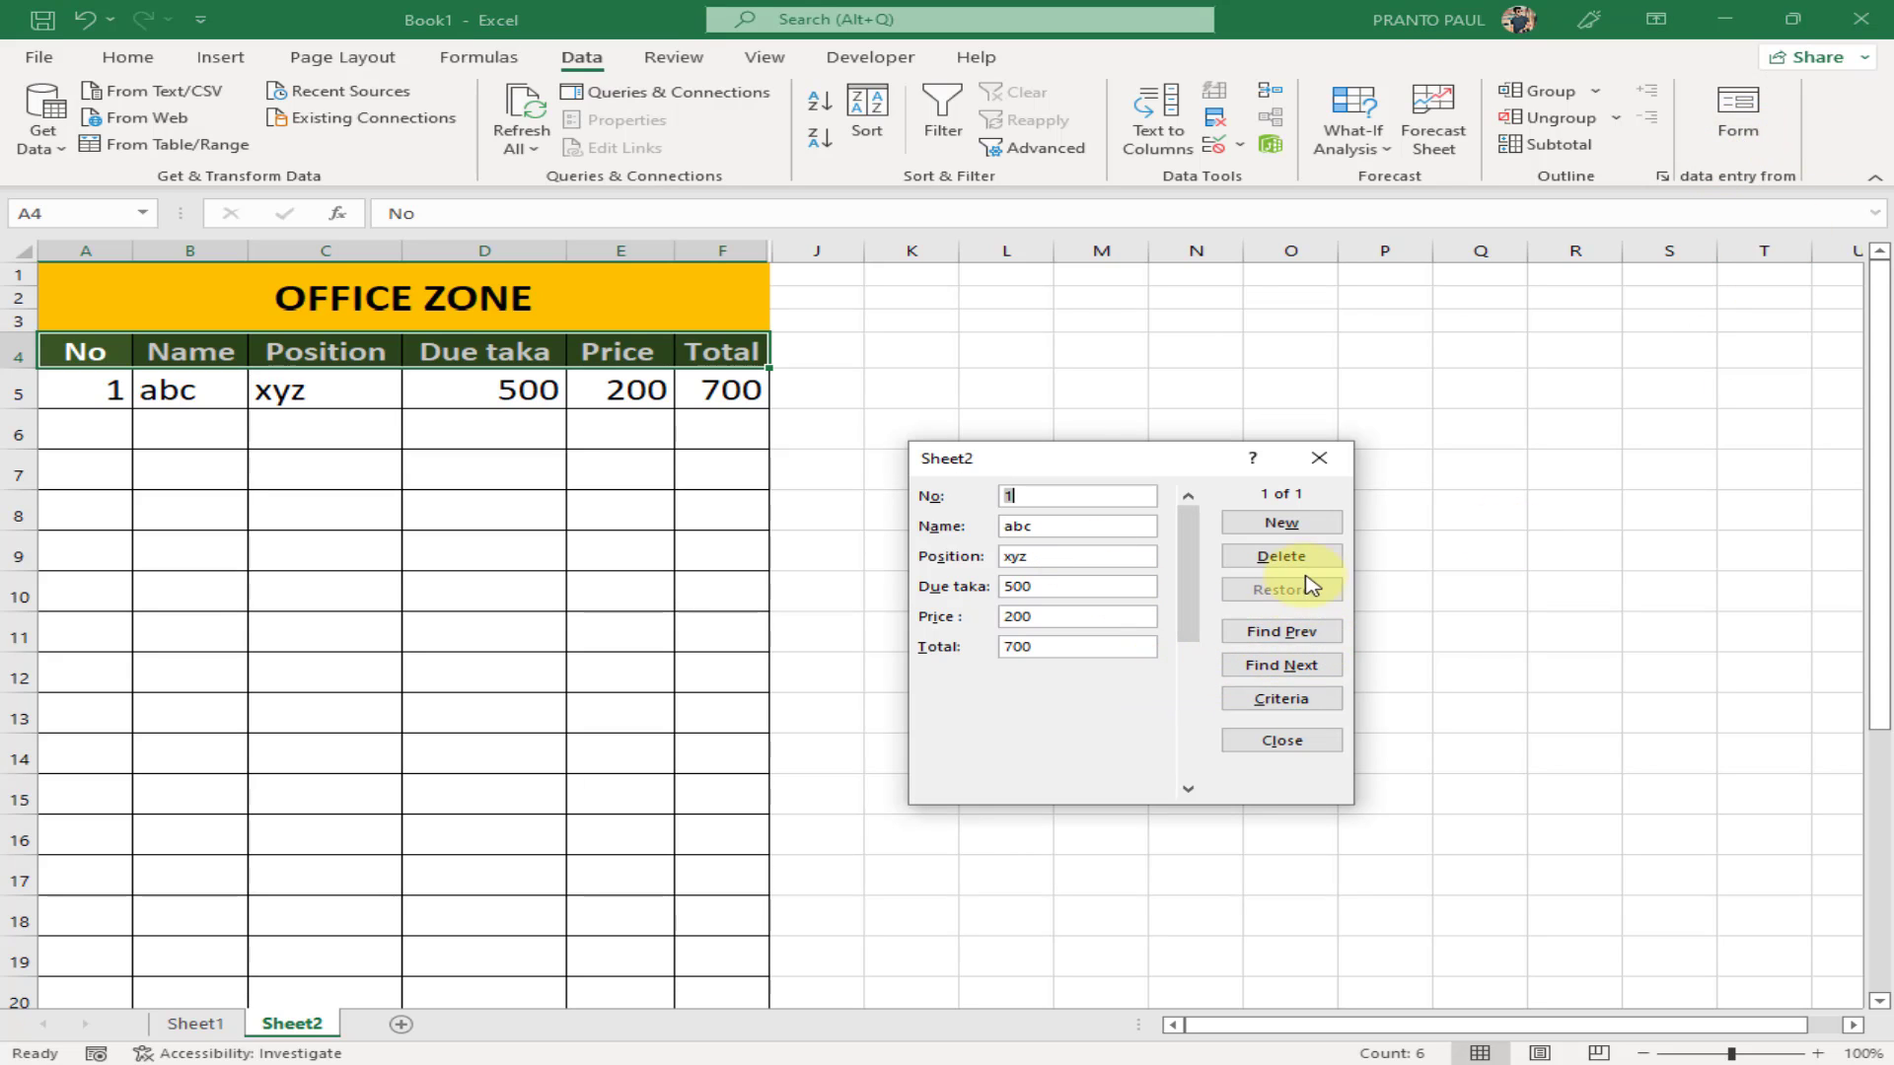
pyautogui.click(1281, 557)
pyautogui.click(881, 610)
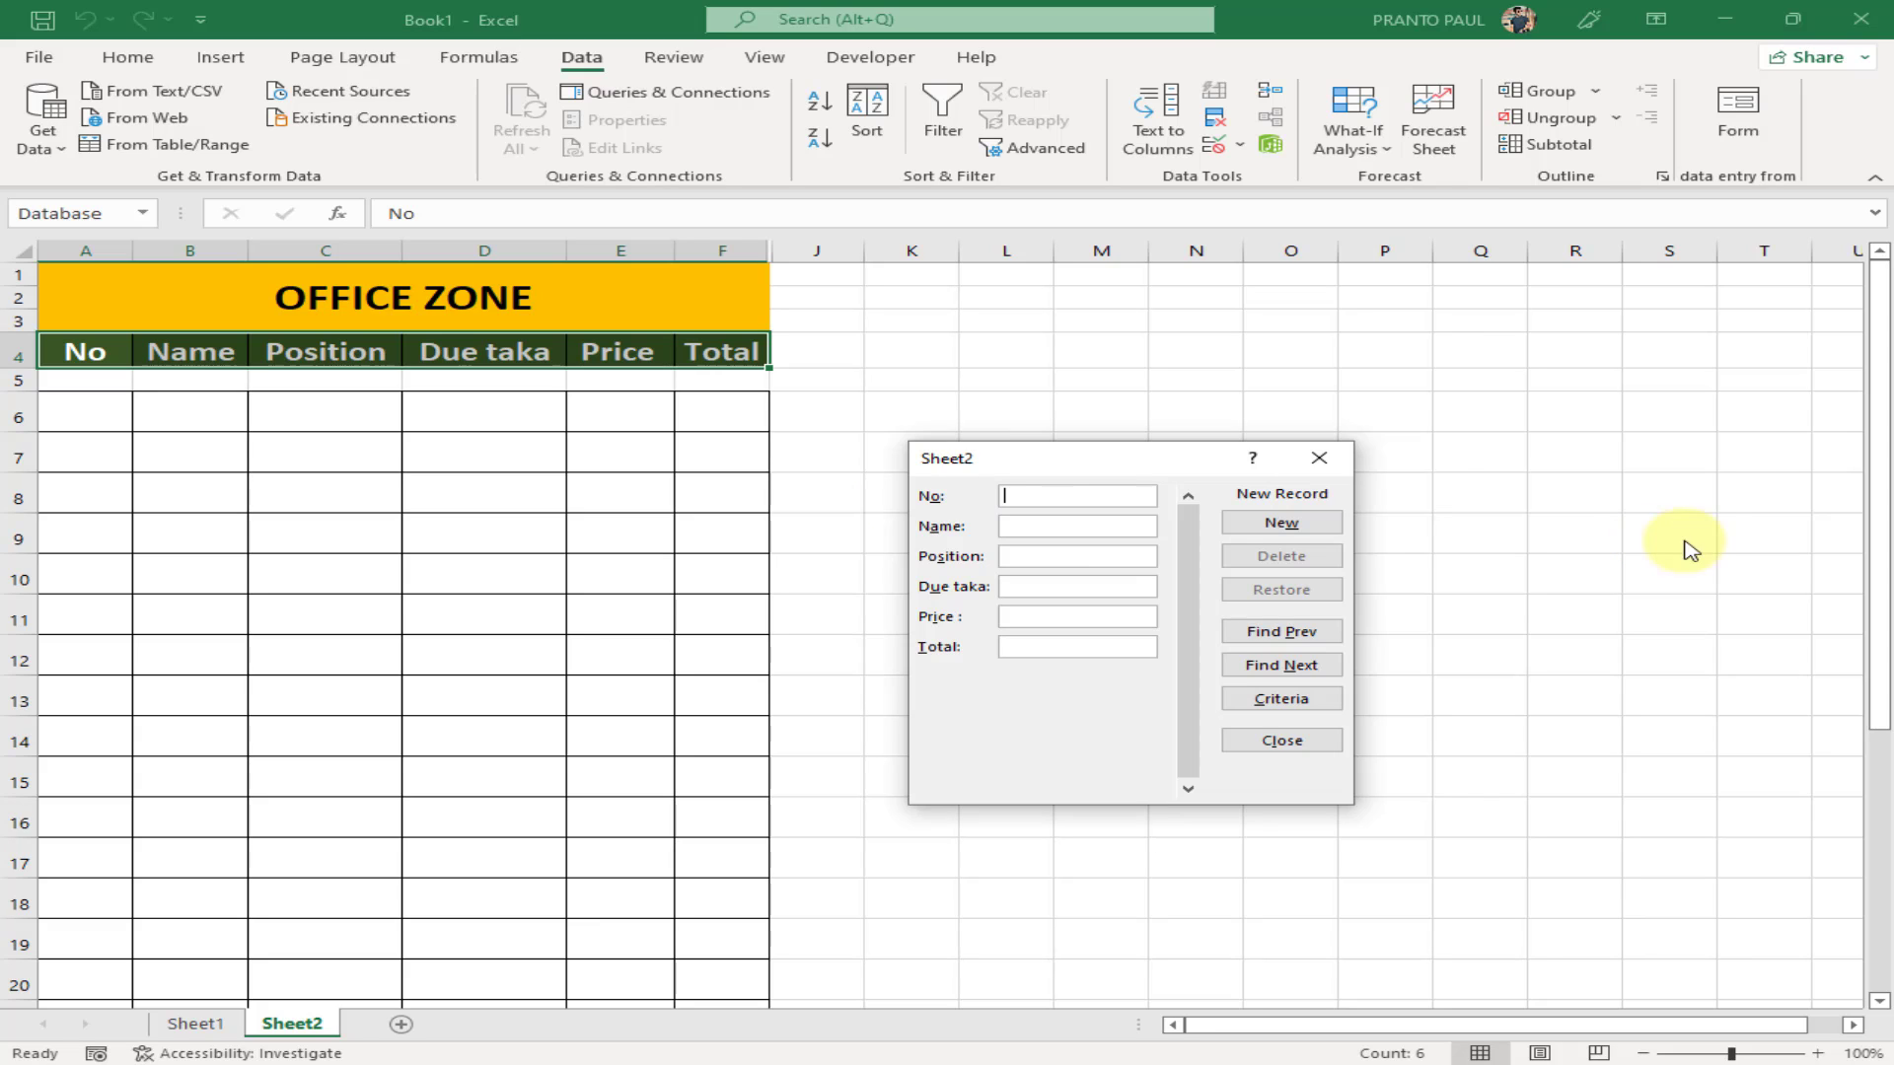
pyautogui.click(1319, 458)
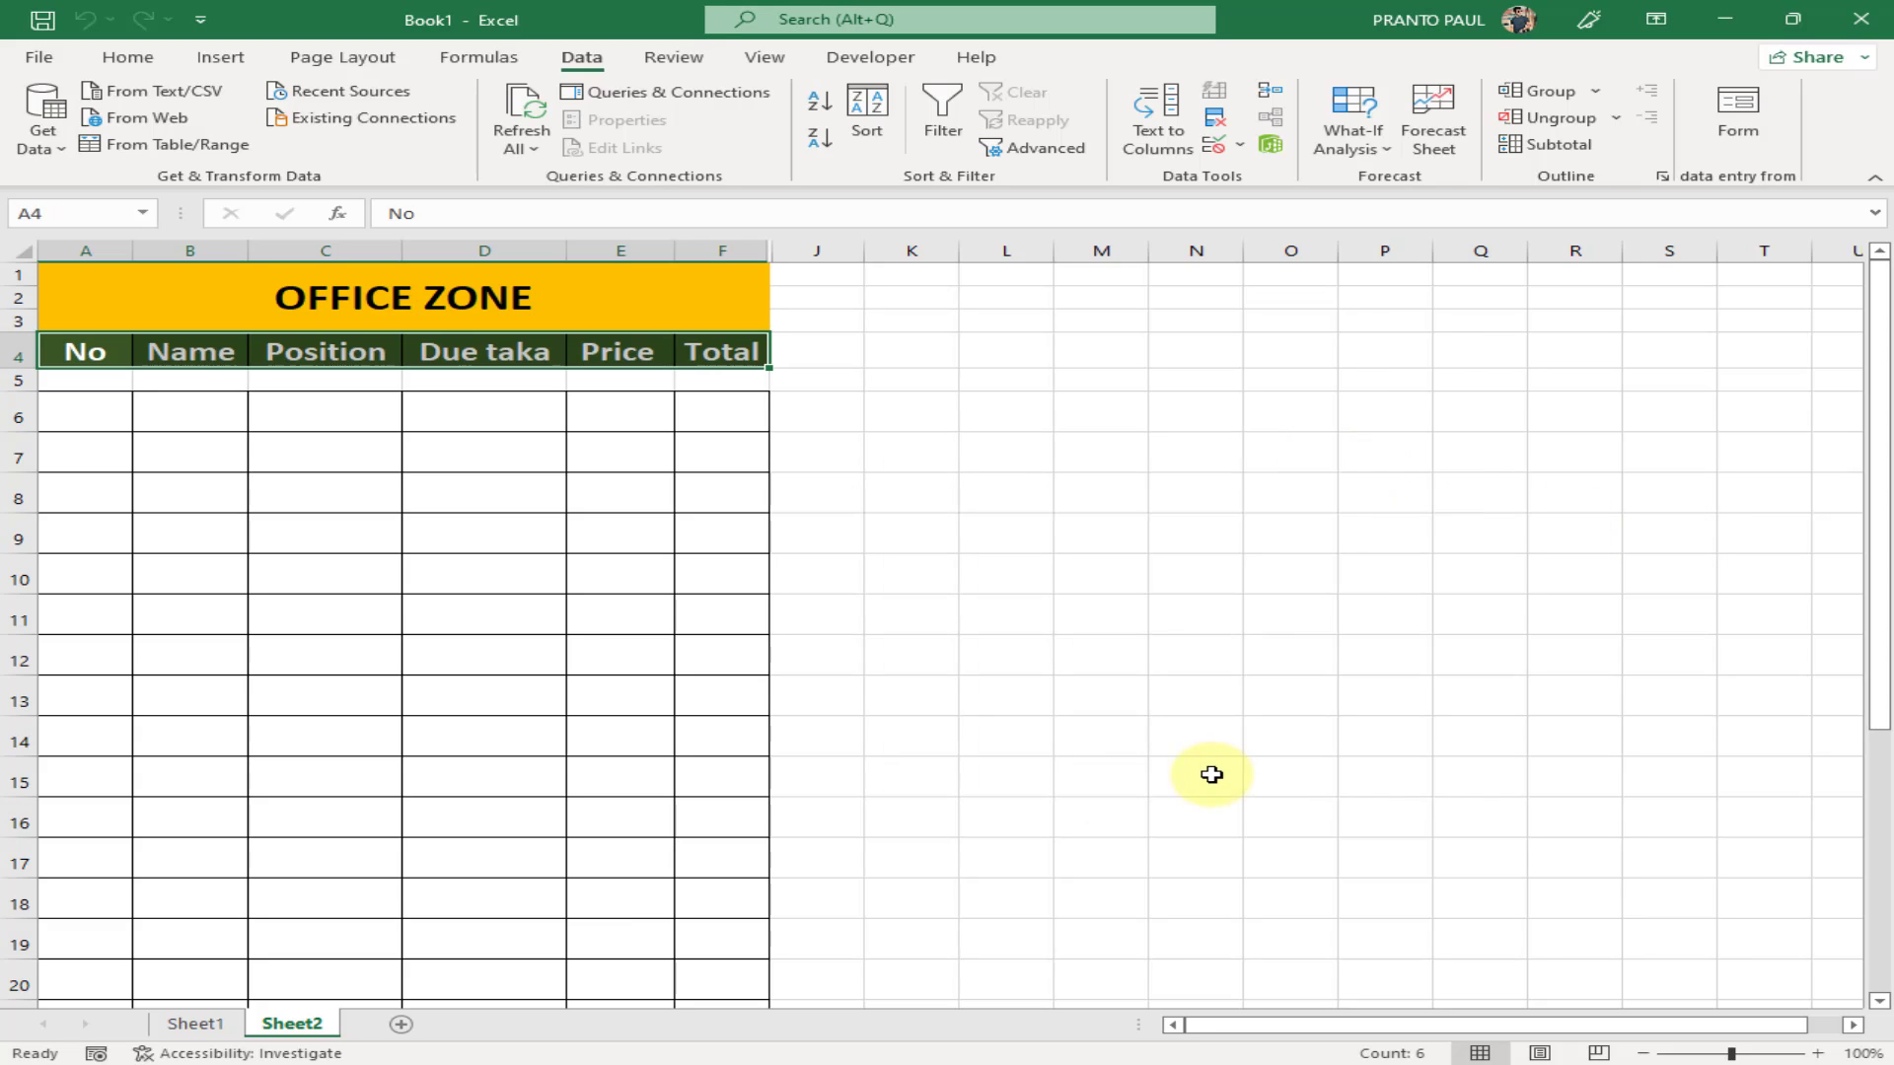